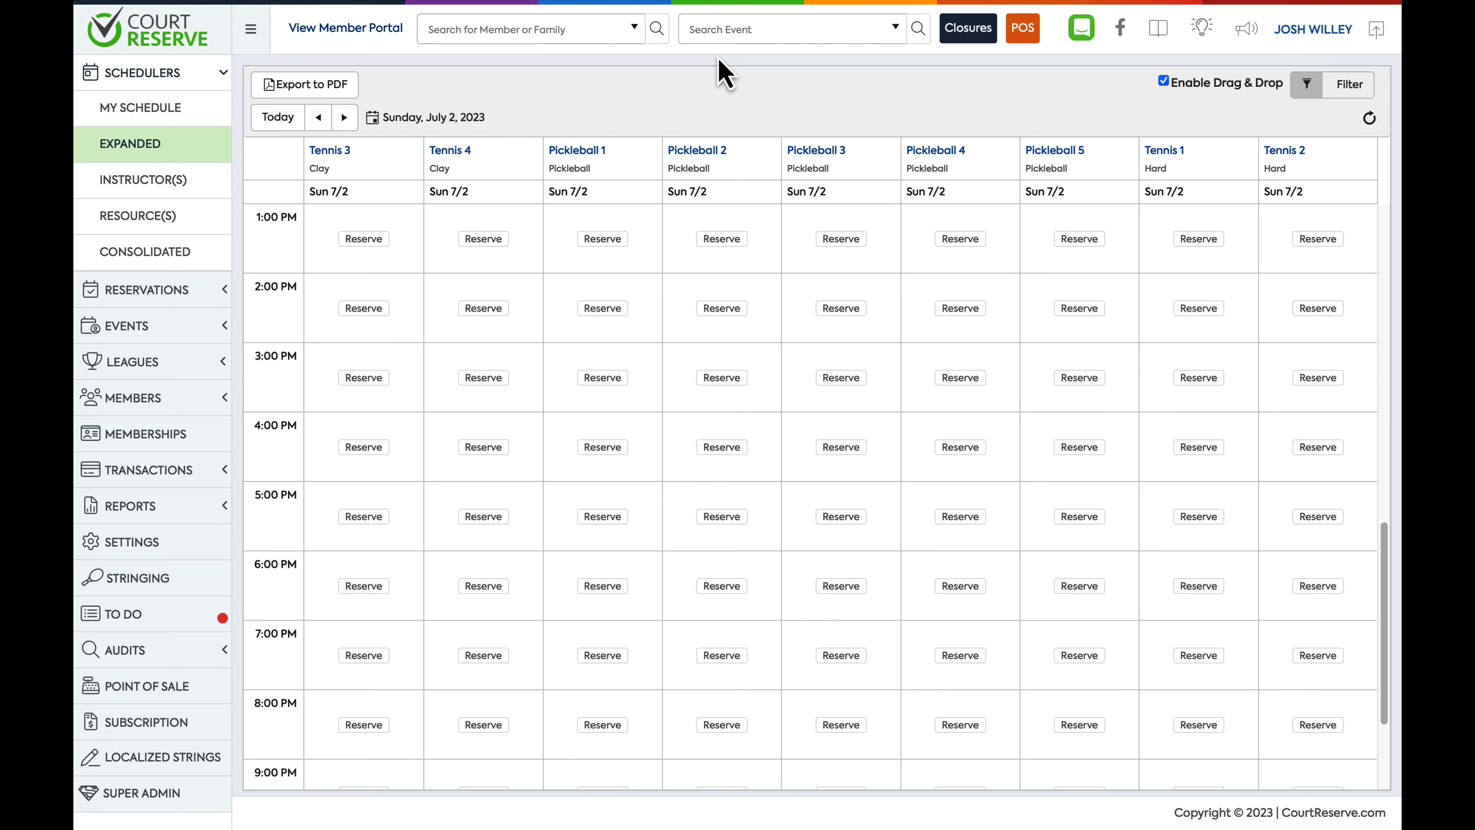
# Enable the Attendance Tracker add-on in the add-on settings and agree to the monthly fee terms
pyautogui.click(140, 546)
pyautogui.scroll(-15, 320, 646)
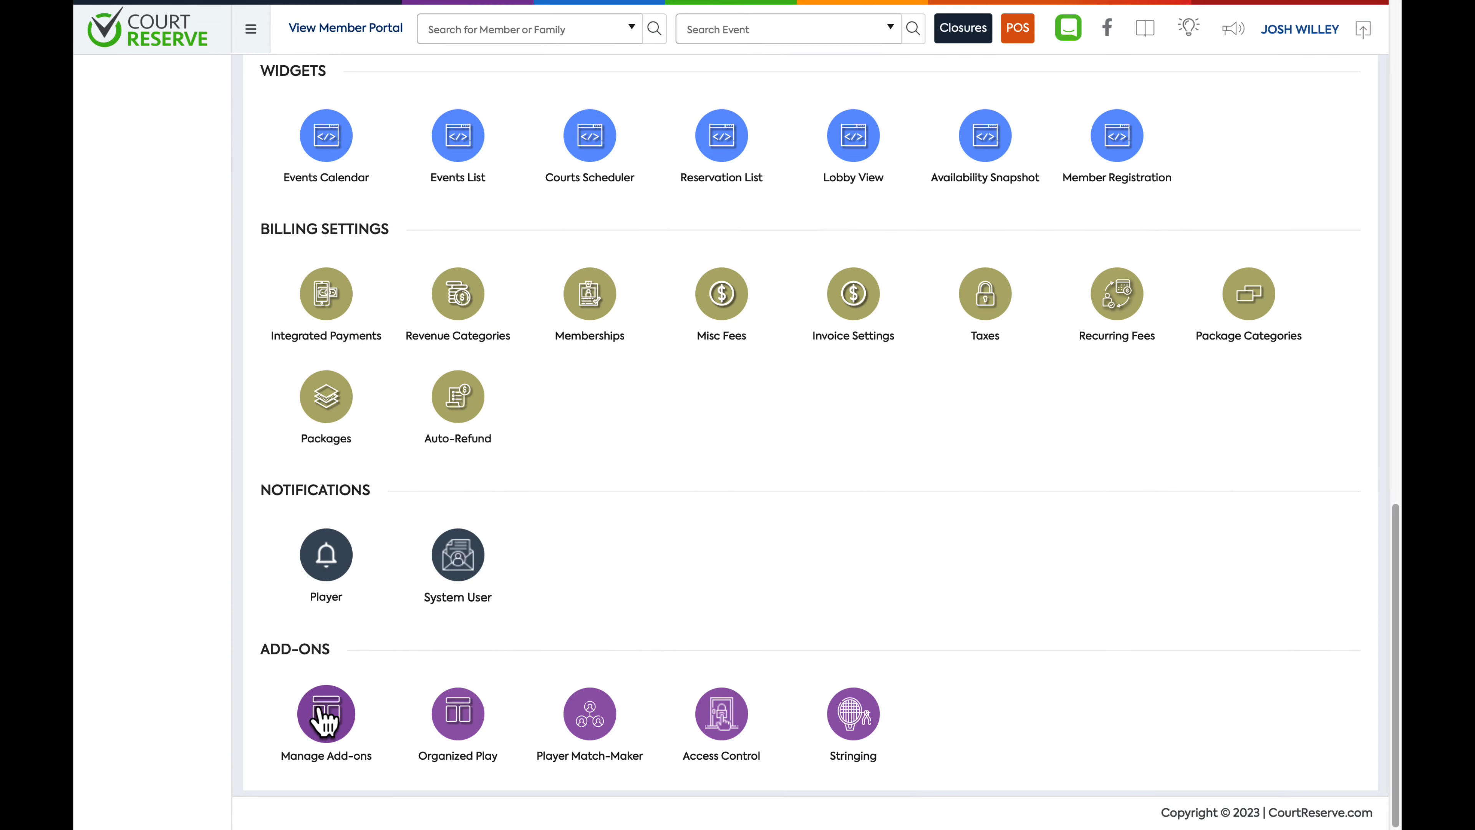
pyautogui.click(325, 720)
pyautogui.scroll(-3, 662, 639)
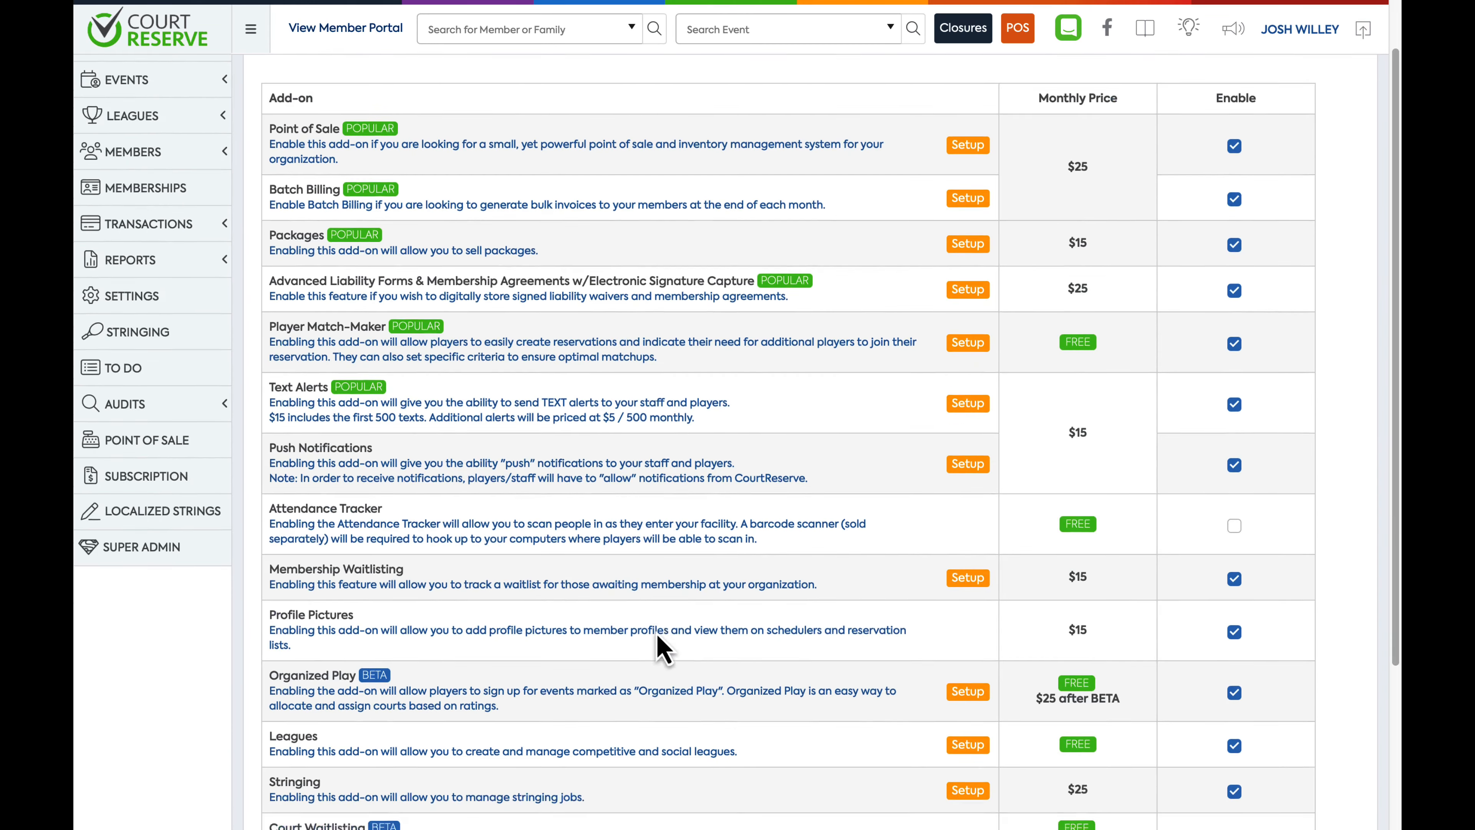
pyautogui.scroll(-2, 657, 634)
pyautogui.click(1234, 372)
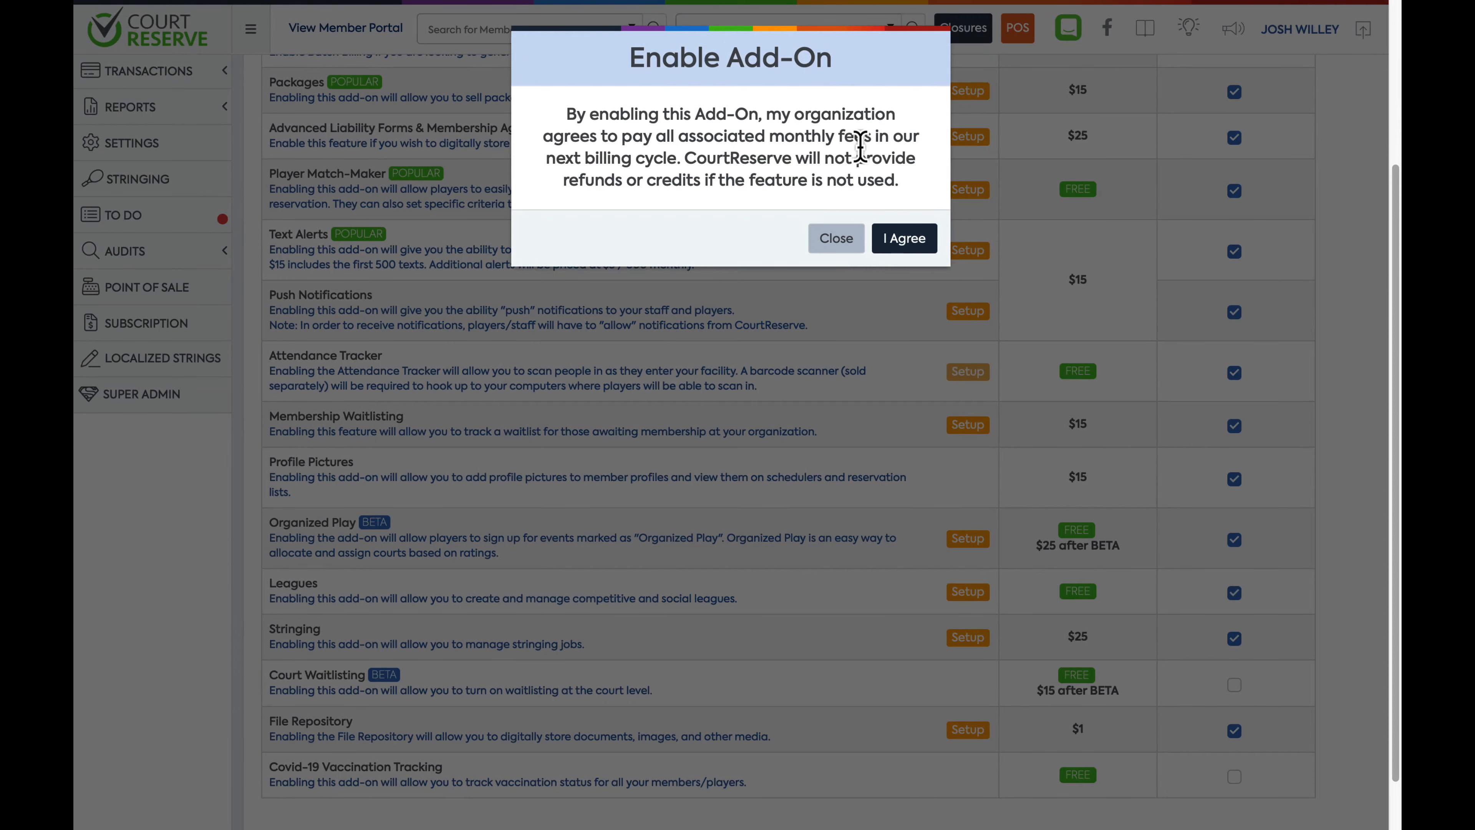
pyautogui.click(890, 242)
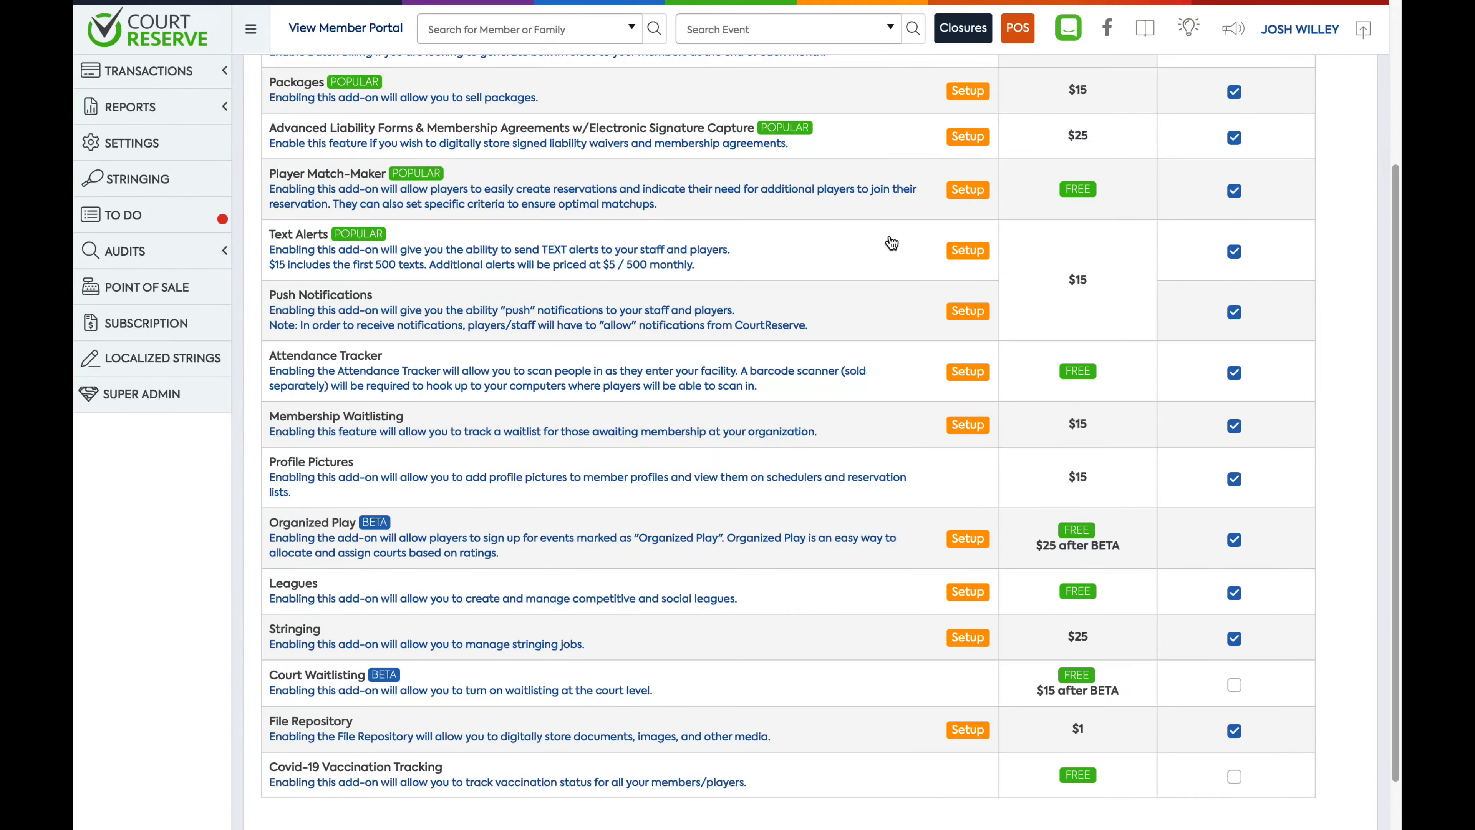
# Open the Attendance Tracker setup and turn on the status bar after scans, allowing it for sub-admins
pyautogui.click(969, 375)
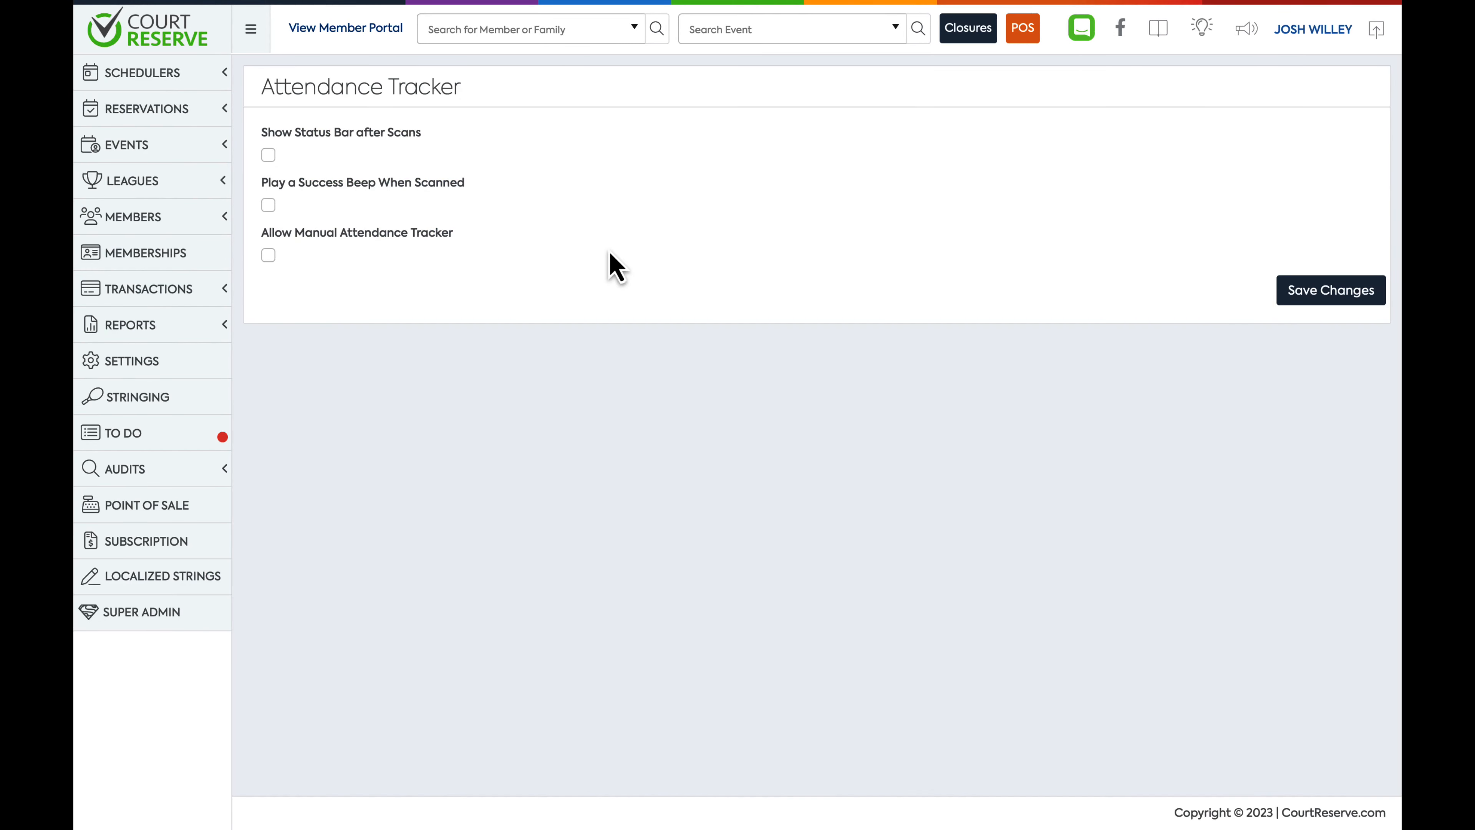
pyautogui.click(268, 155)
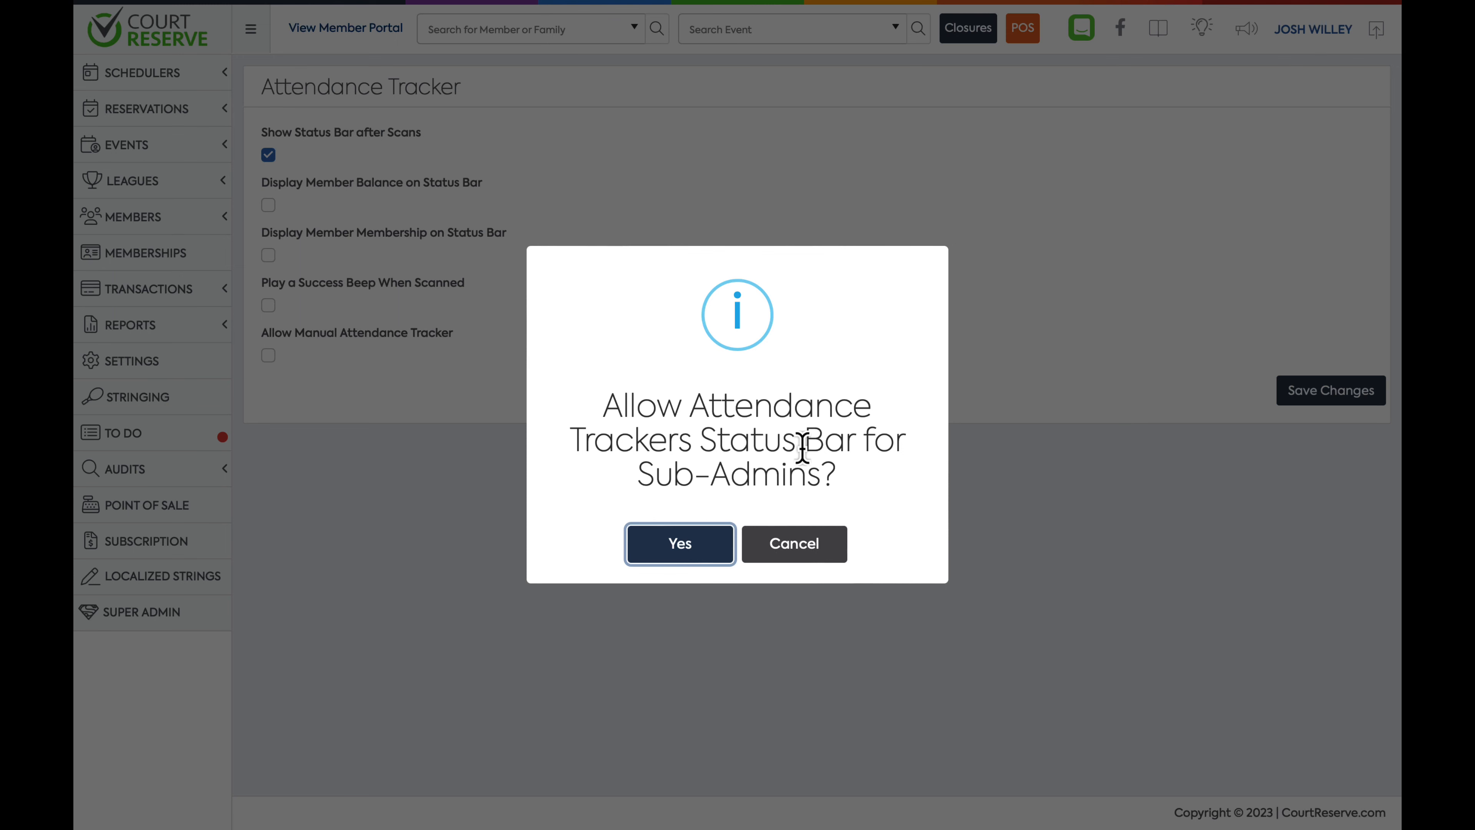
pyautogui.click(688, 557)
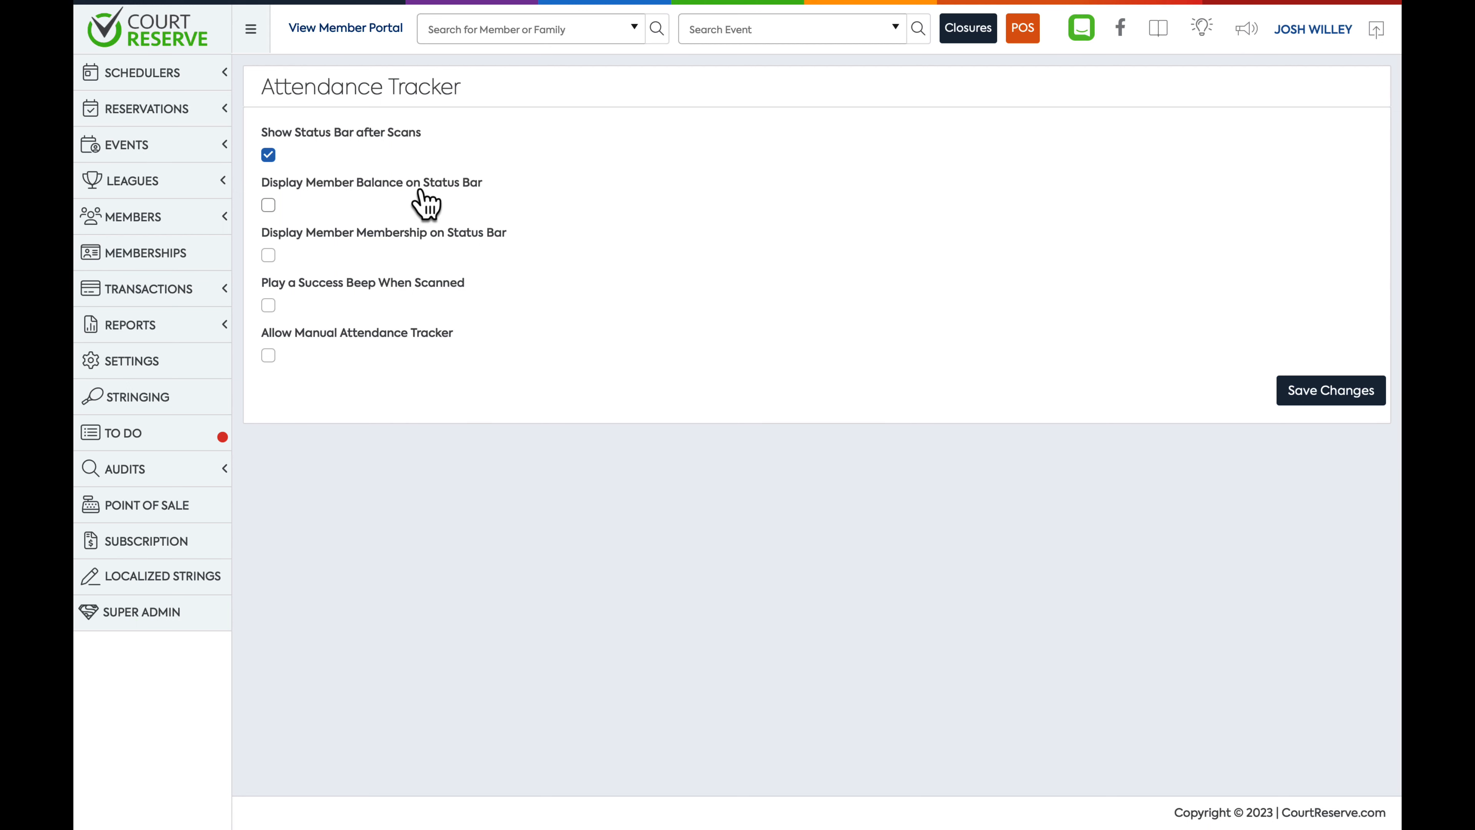
# Enable member balance and membership on the status bar, the success beep and manual attendance tracking, then save
pyautogui.click(268, 206)
pyautogui.click(268, 256)
pyautogui.click(268, 305)
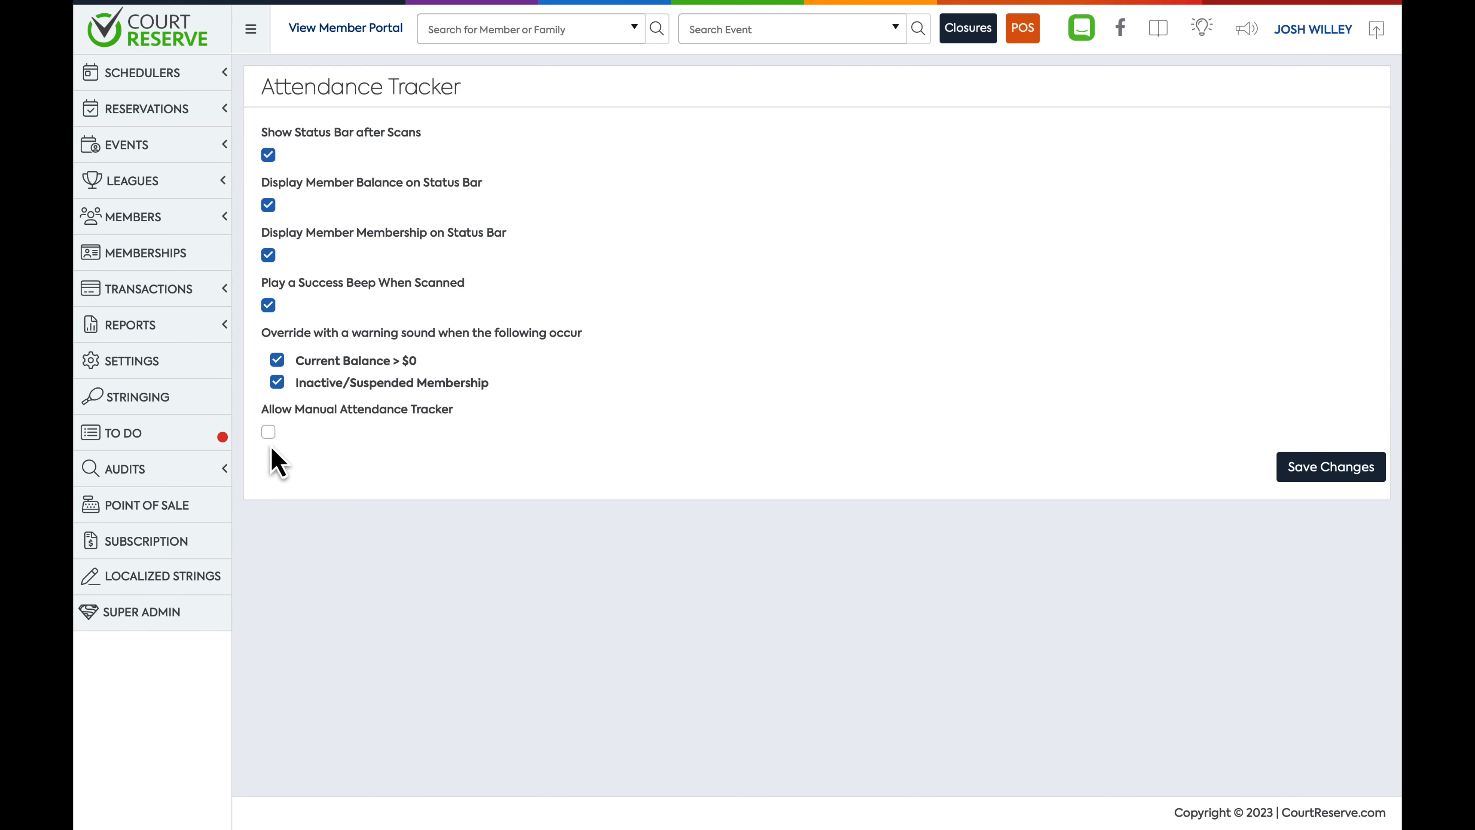
pyautogui.click(268, 432)
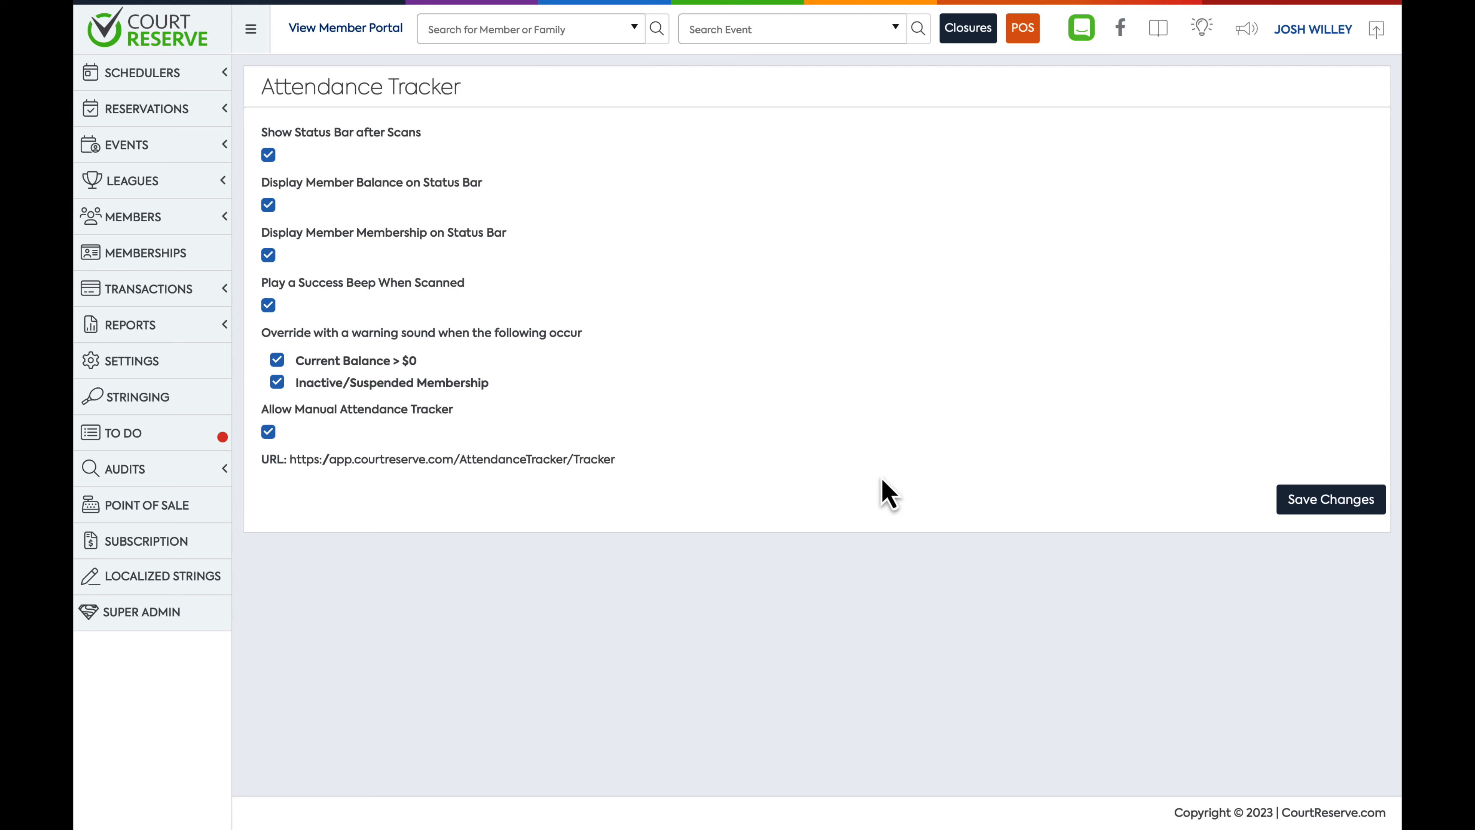
pyautogui.click(1319, 510)
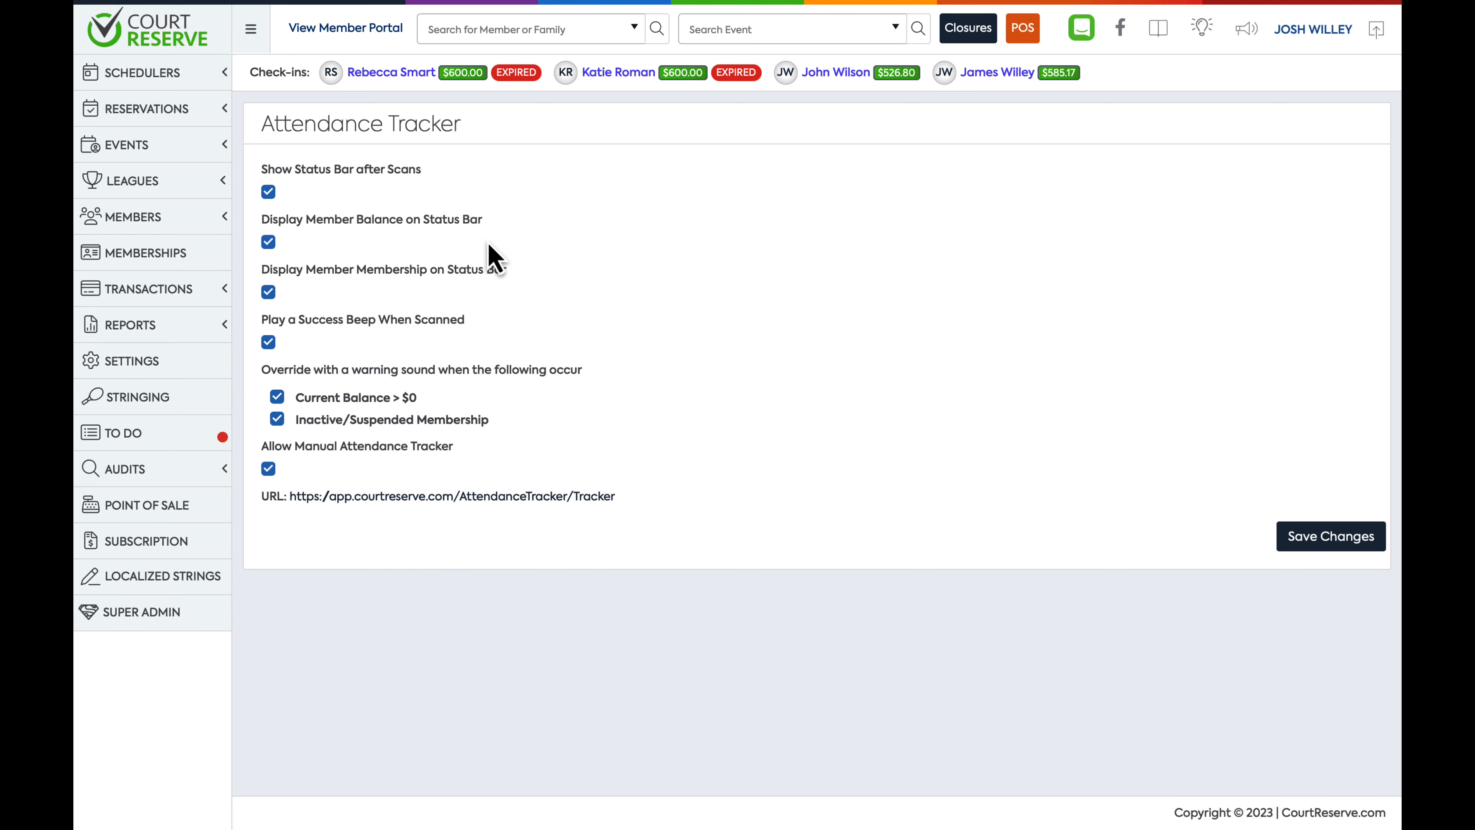
# Open the first admin's record in System Users and review the edit form
pyautogui.click(145, 372)
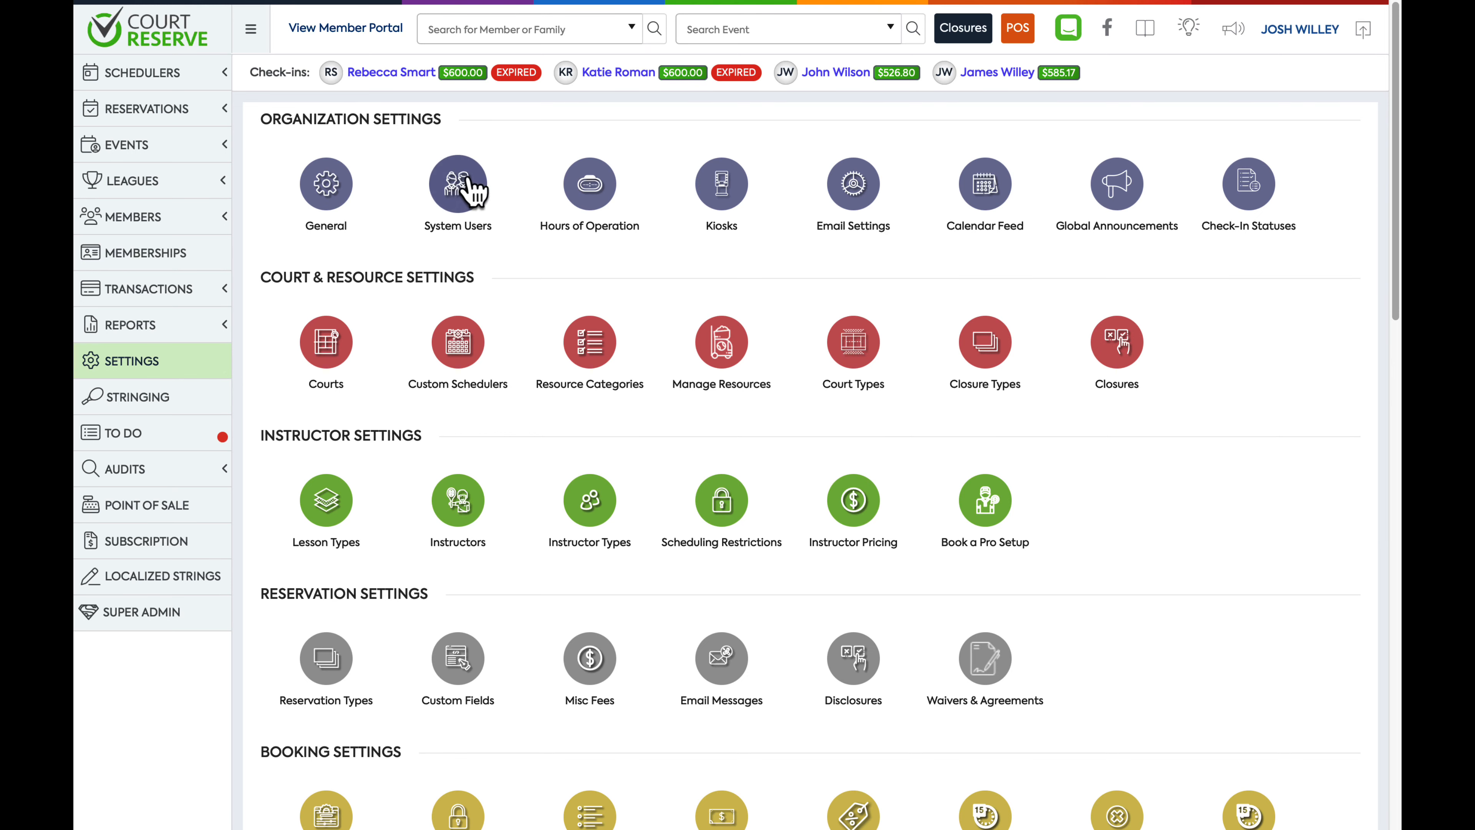
pyautogui.click(455, 195)
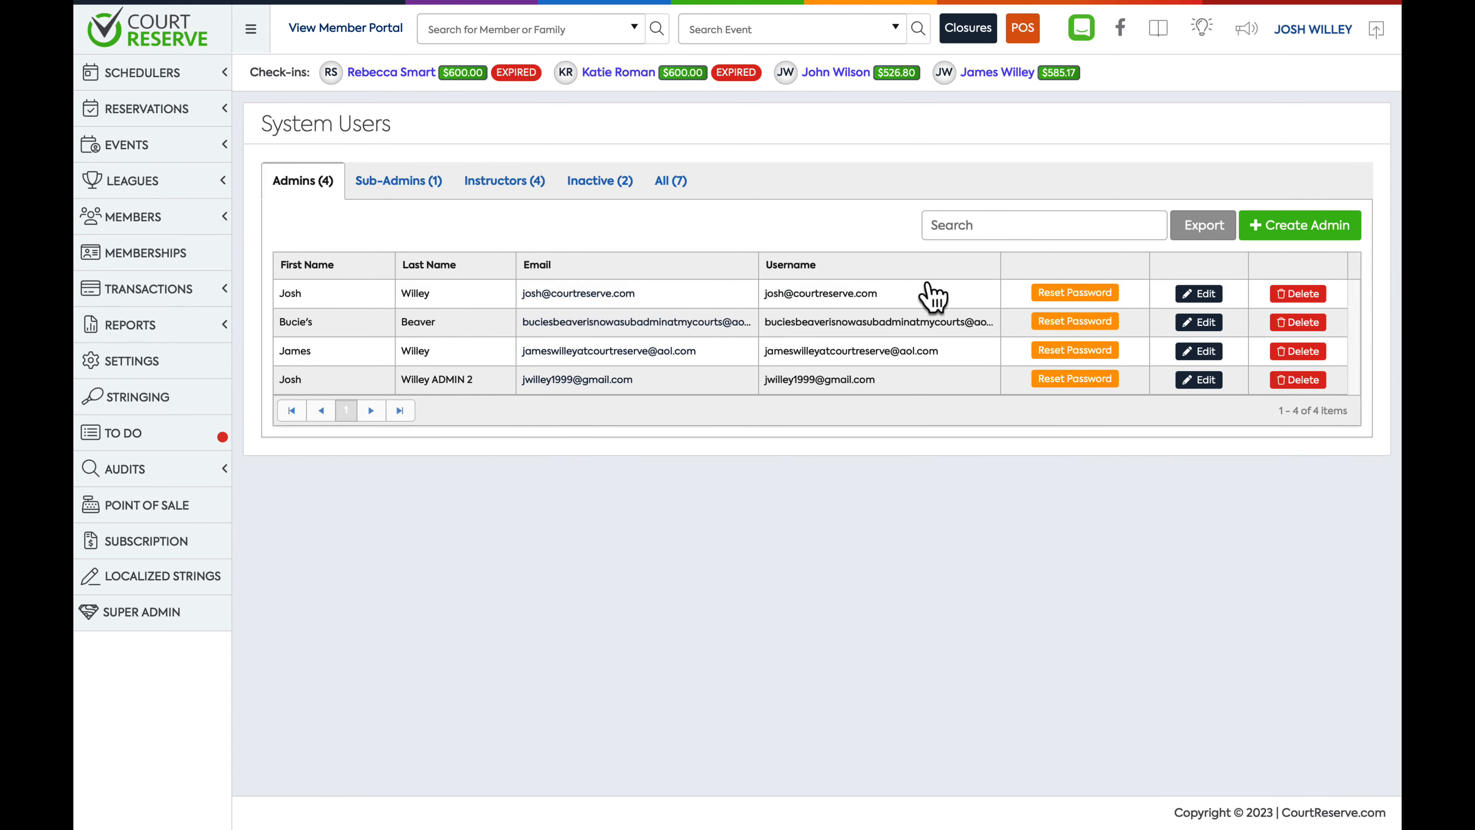
pyautogui.click(1192, 294)
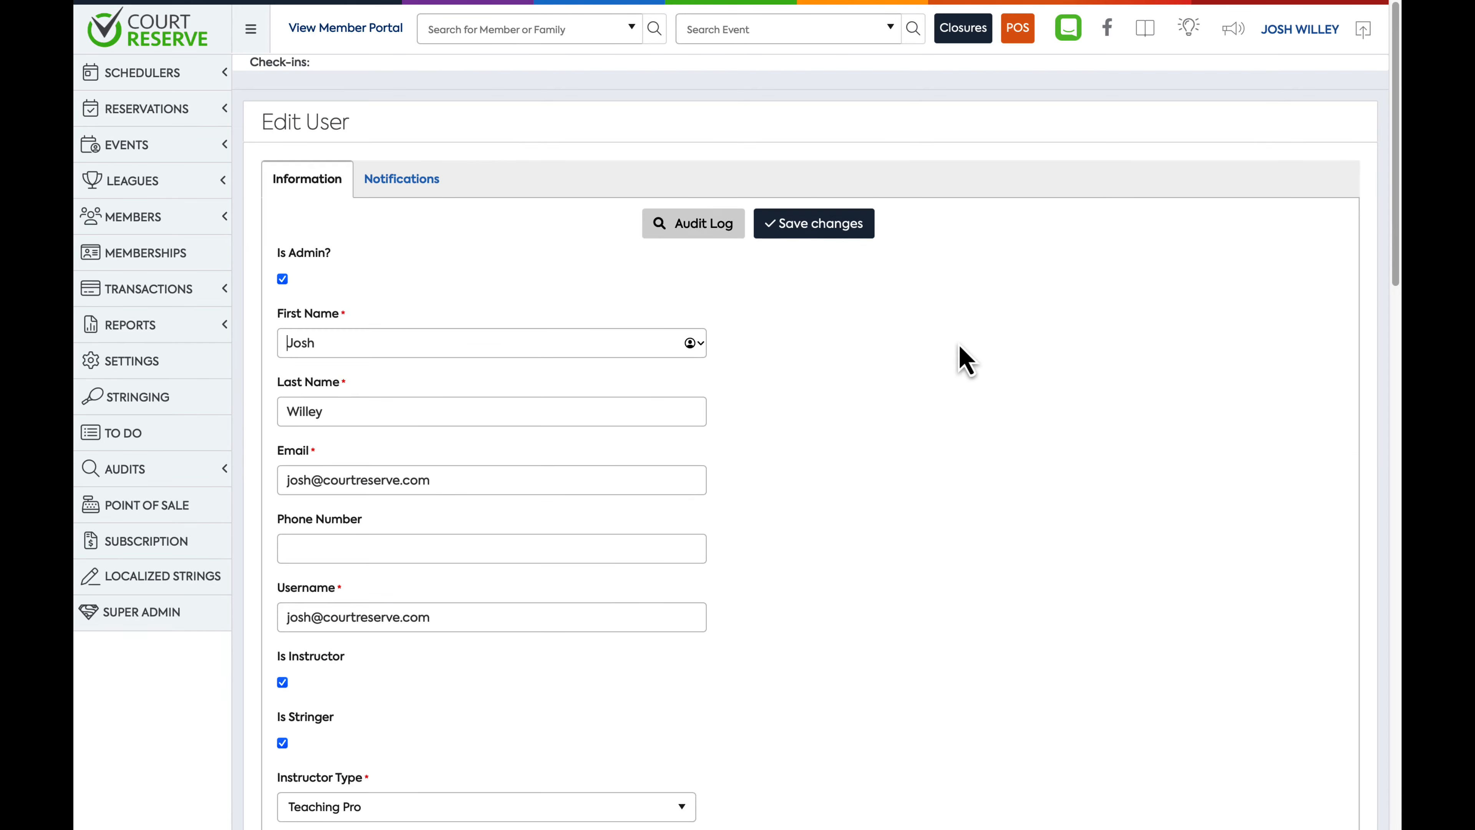
pyautogui.scroll(-15, 965, 360)
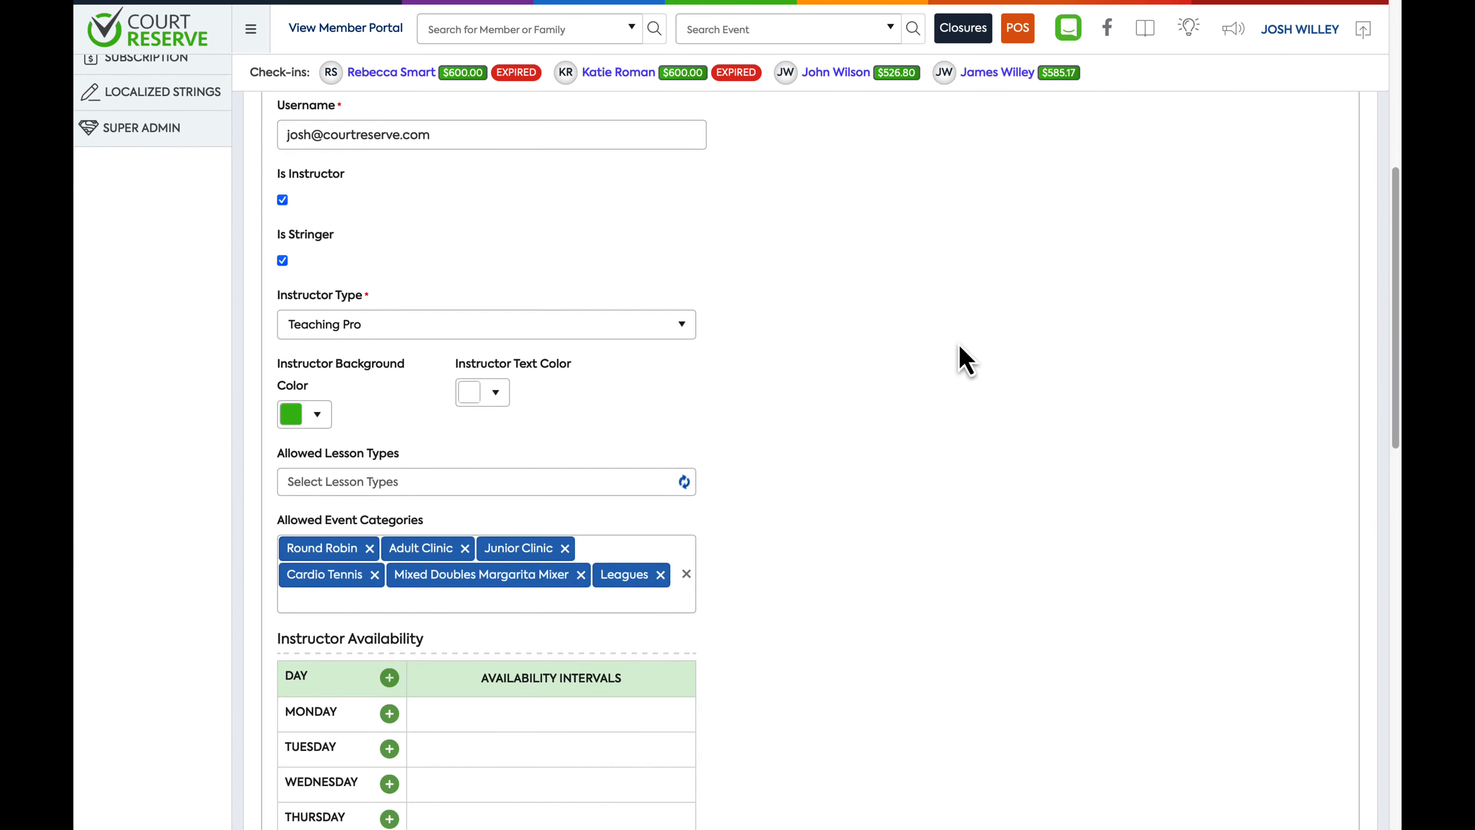
pyautogui.scroll(-8, 962, 358)
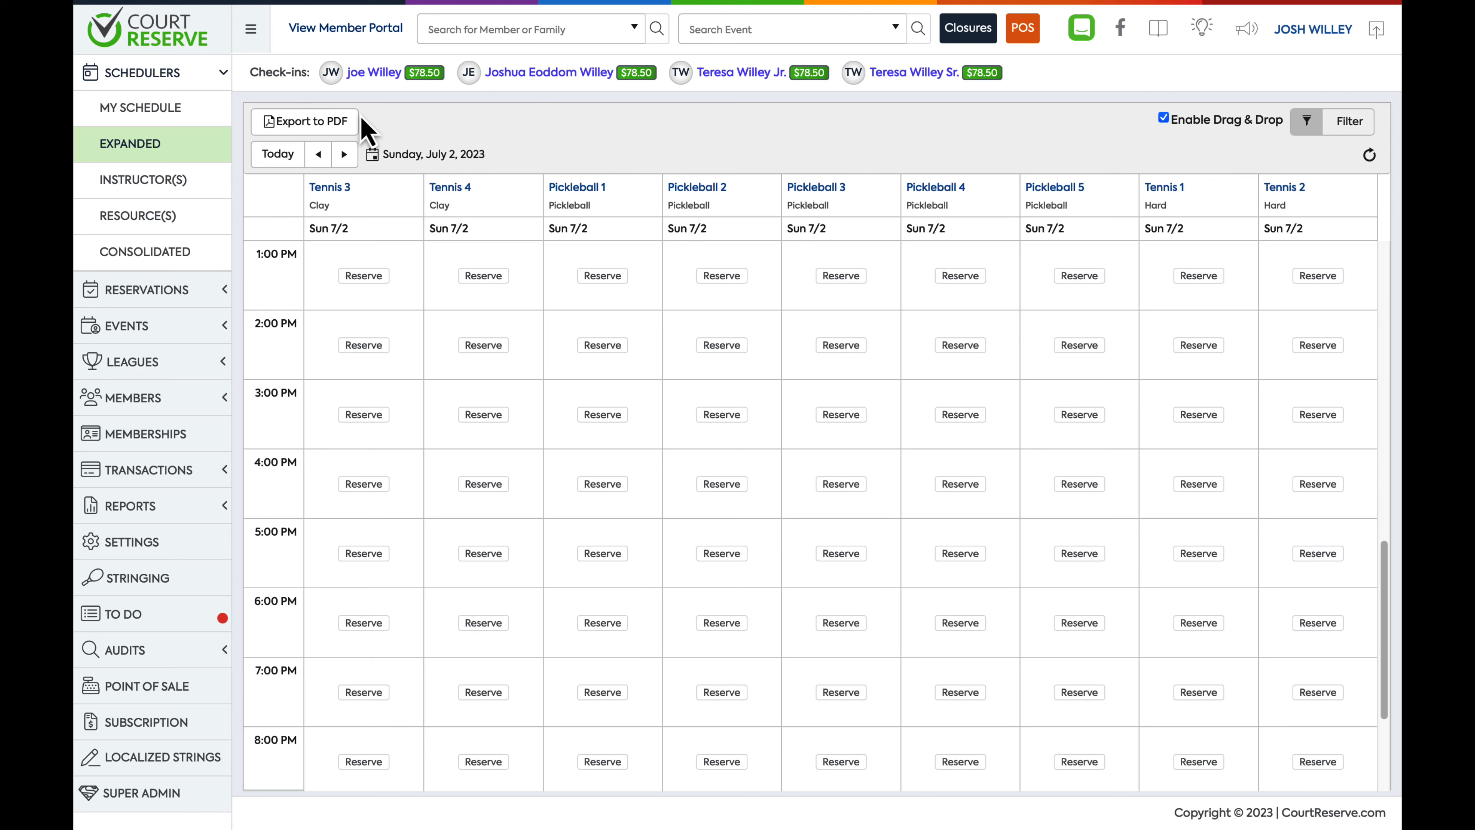
# Enable the Profile Pictures add-on in the add-on settings and agree to the monthly fee terms
pyautogui.click(157, 543)
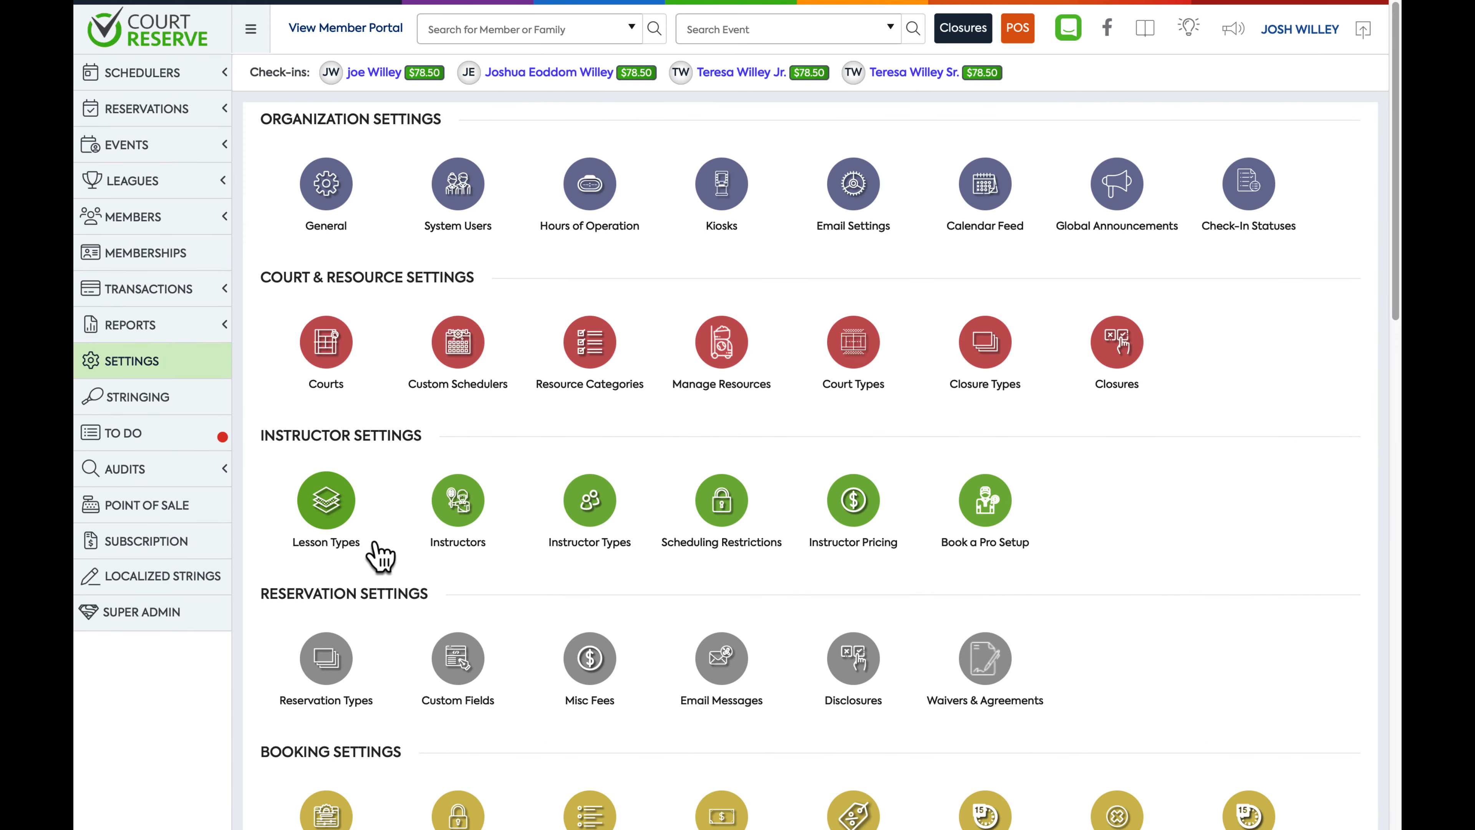
pyautogui.scroll(-15, 381, 556)
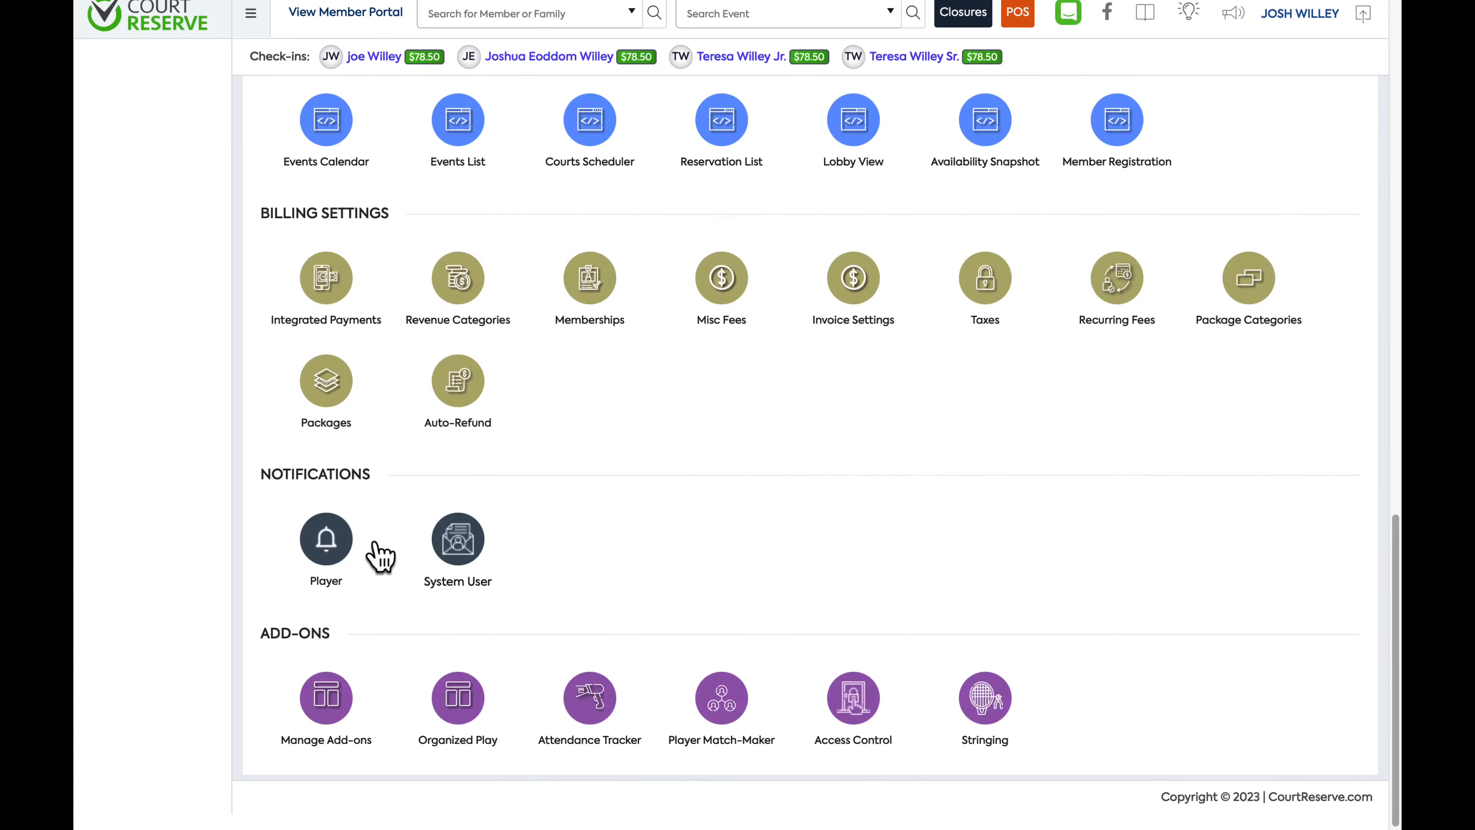
pyautogui.click(325, 721)
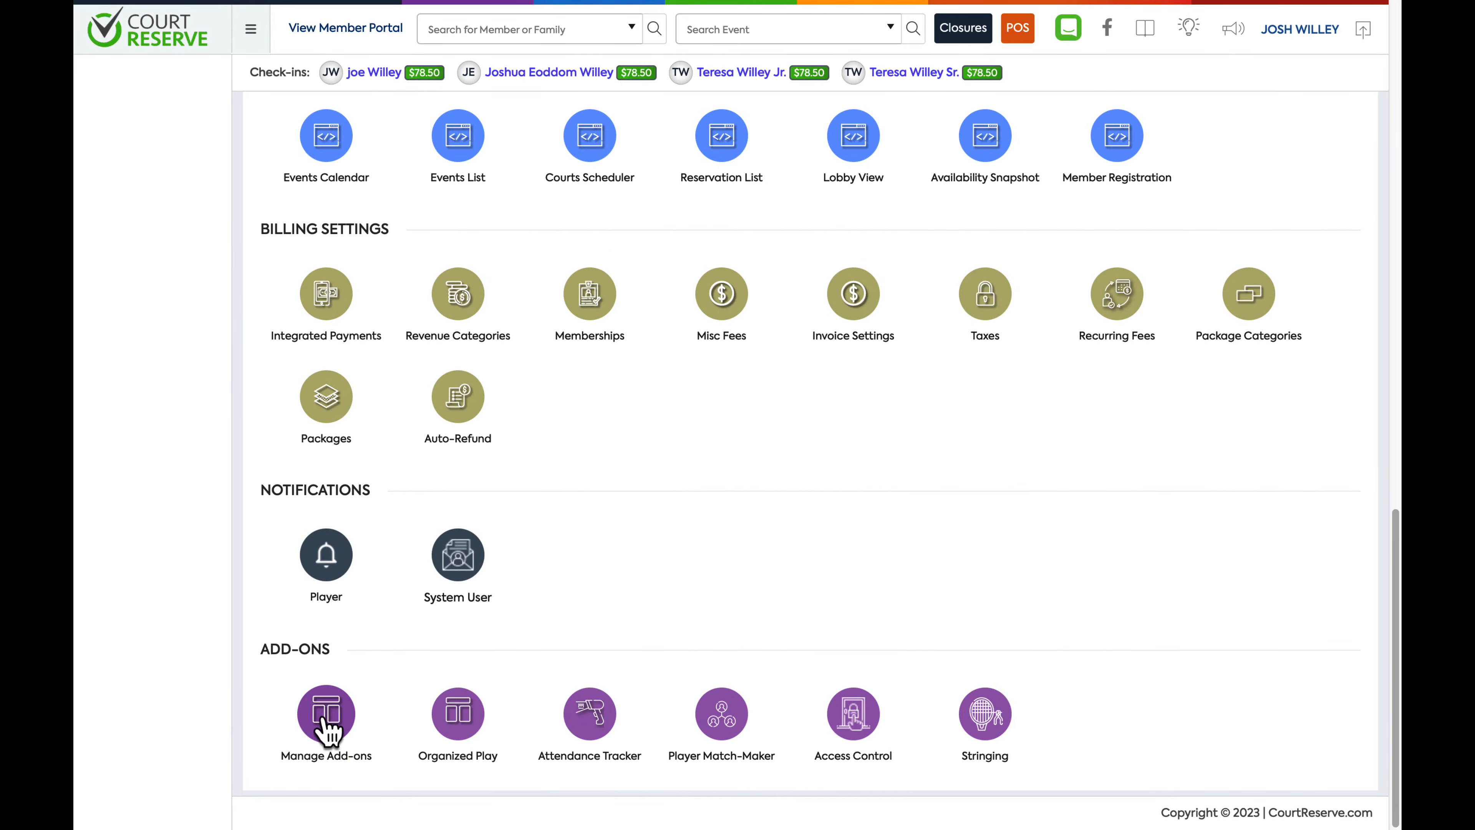
pyautogui.scroll(-3, 836, 581)
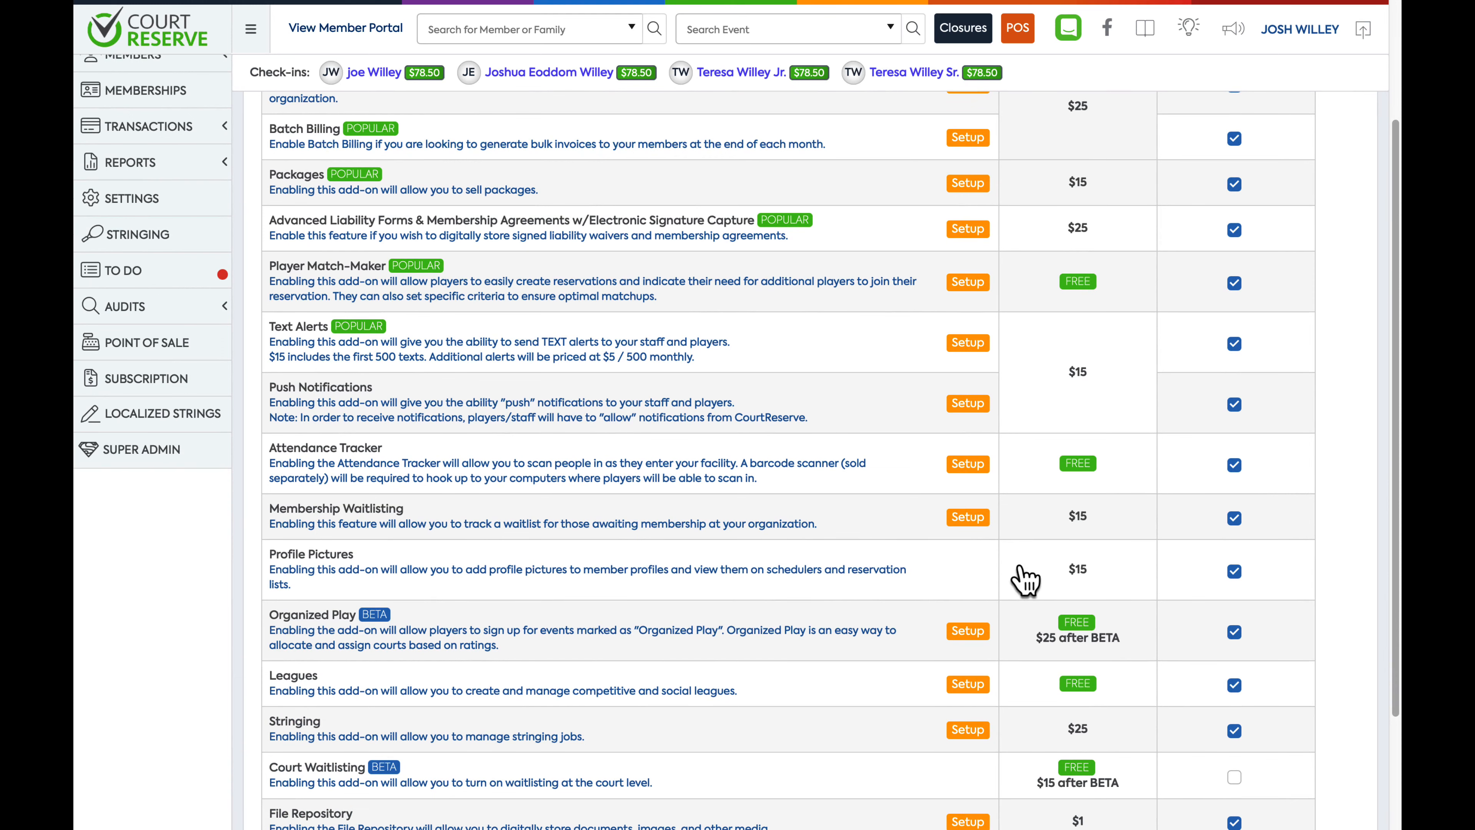
pyautogui.click(1235, 574)
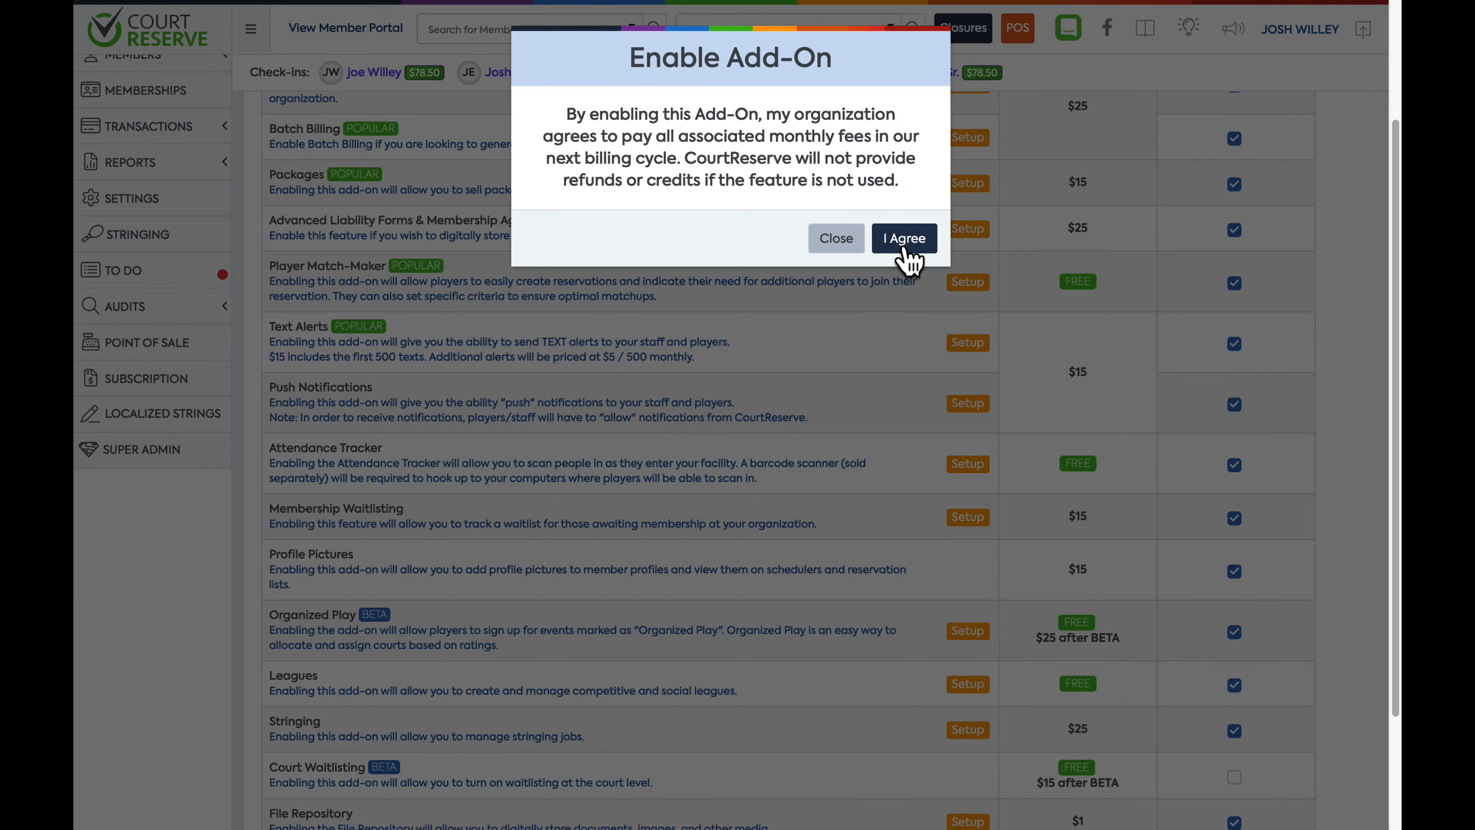
pyautogui.click(904, 248)
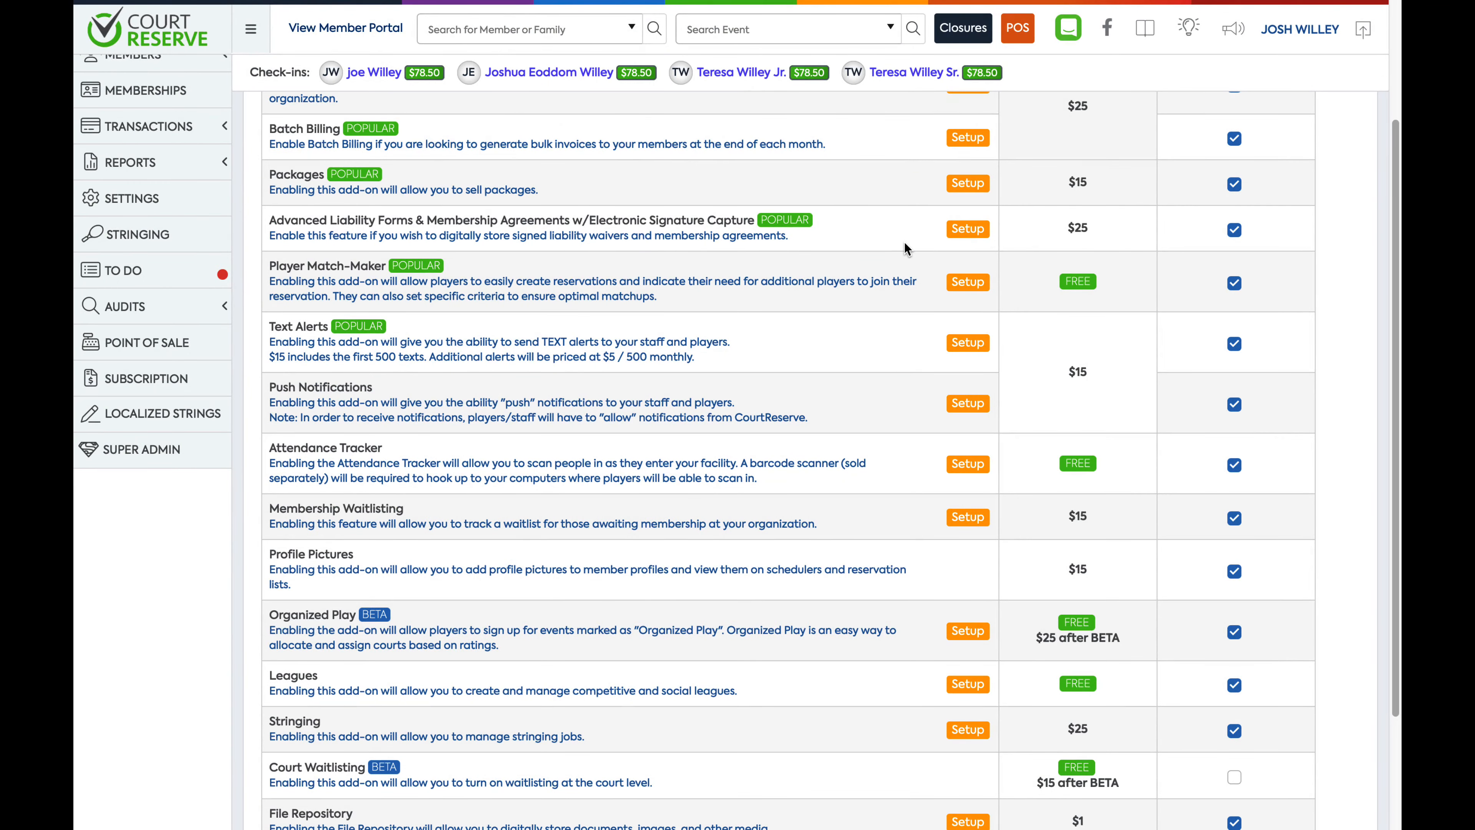
# Search for the admin's member record by name and open their member profile
pyautogui.click(578, 36)
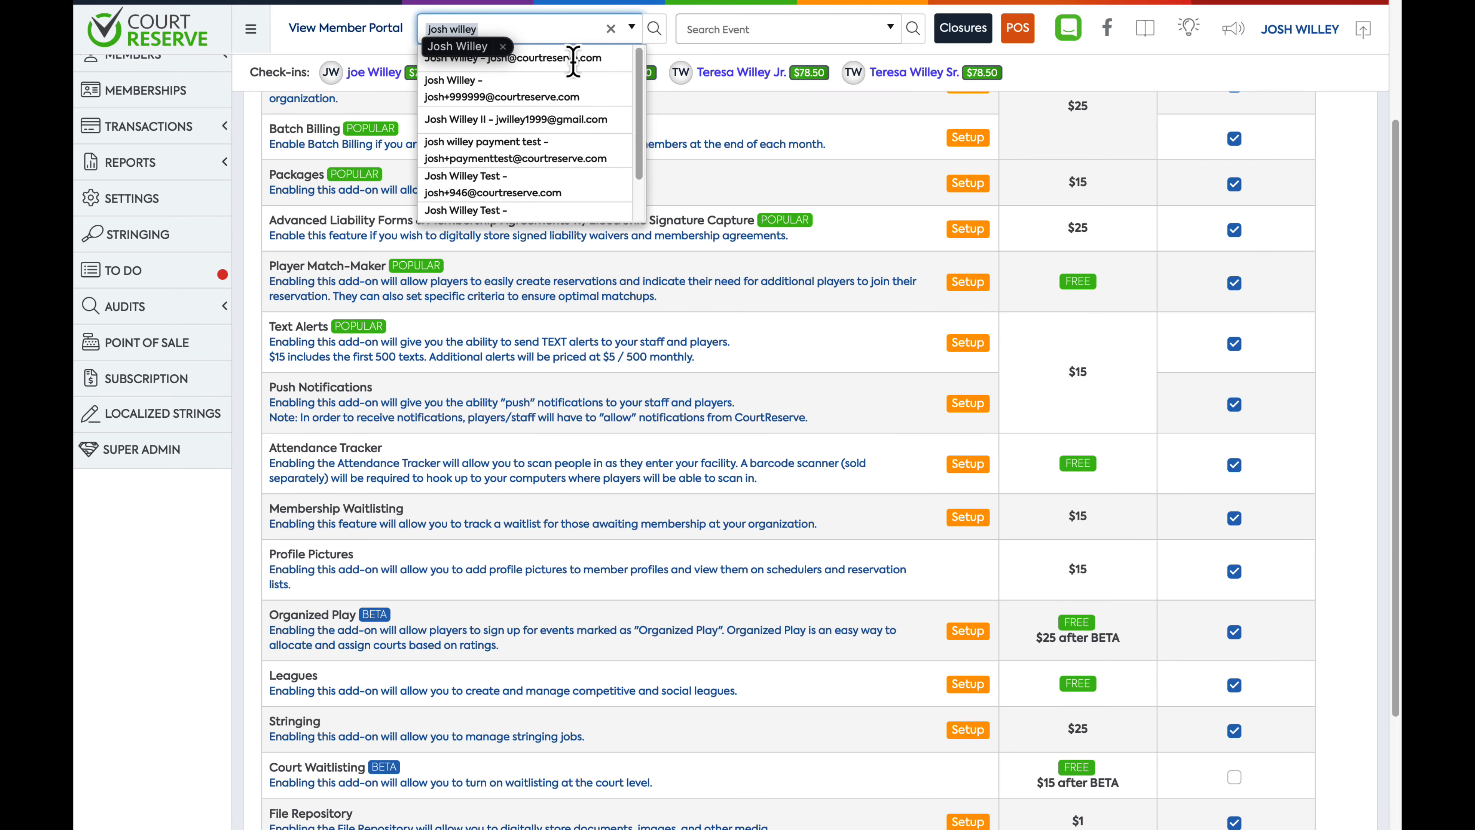
pyautogui.click(591, 58)
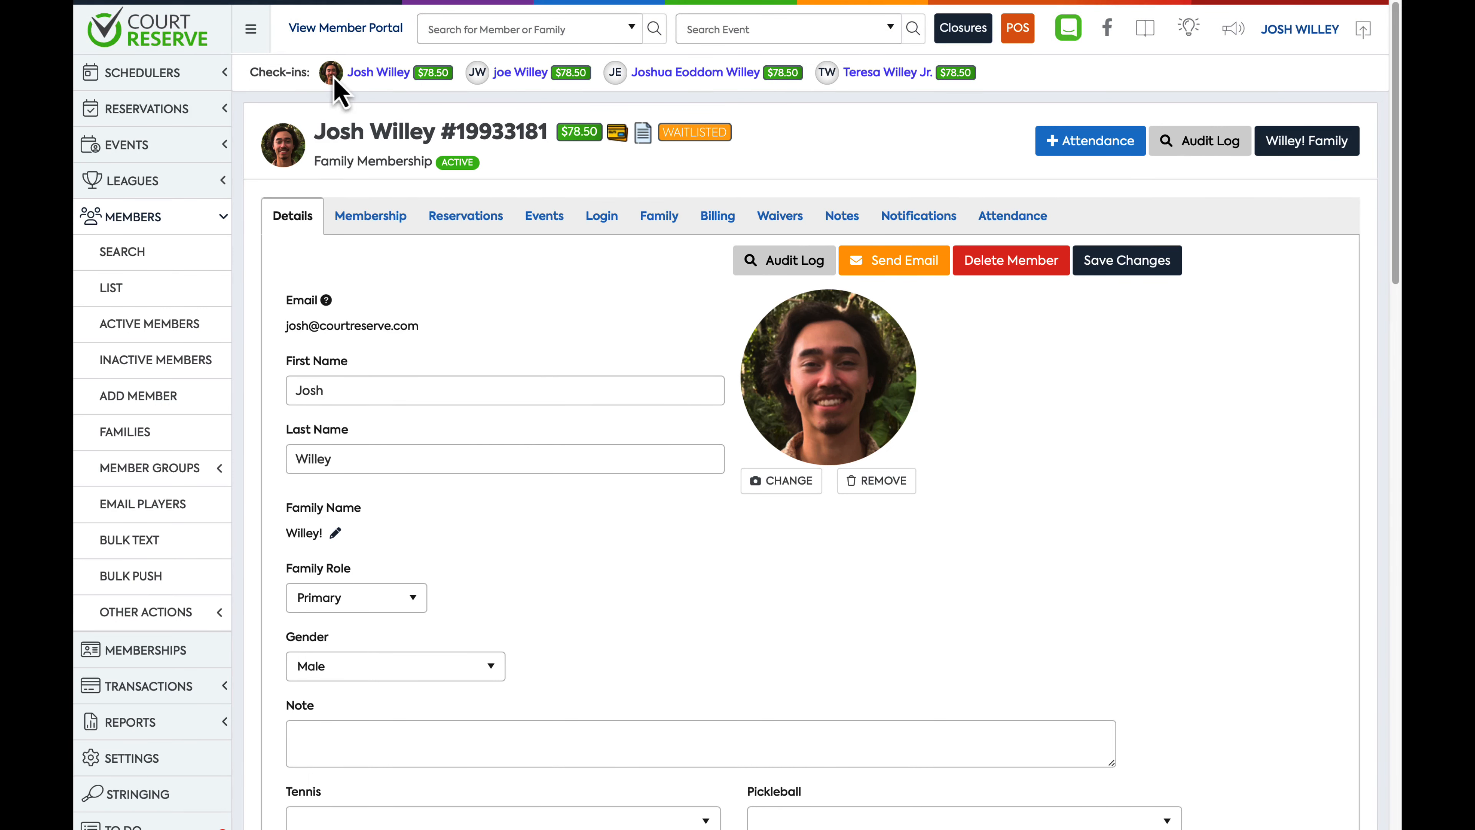
pyautogui.moveTo(333, 78)
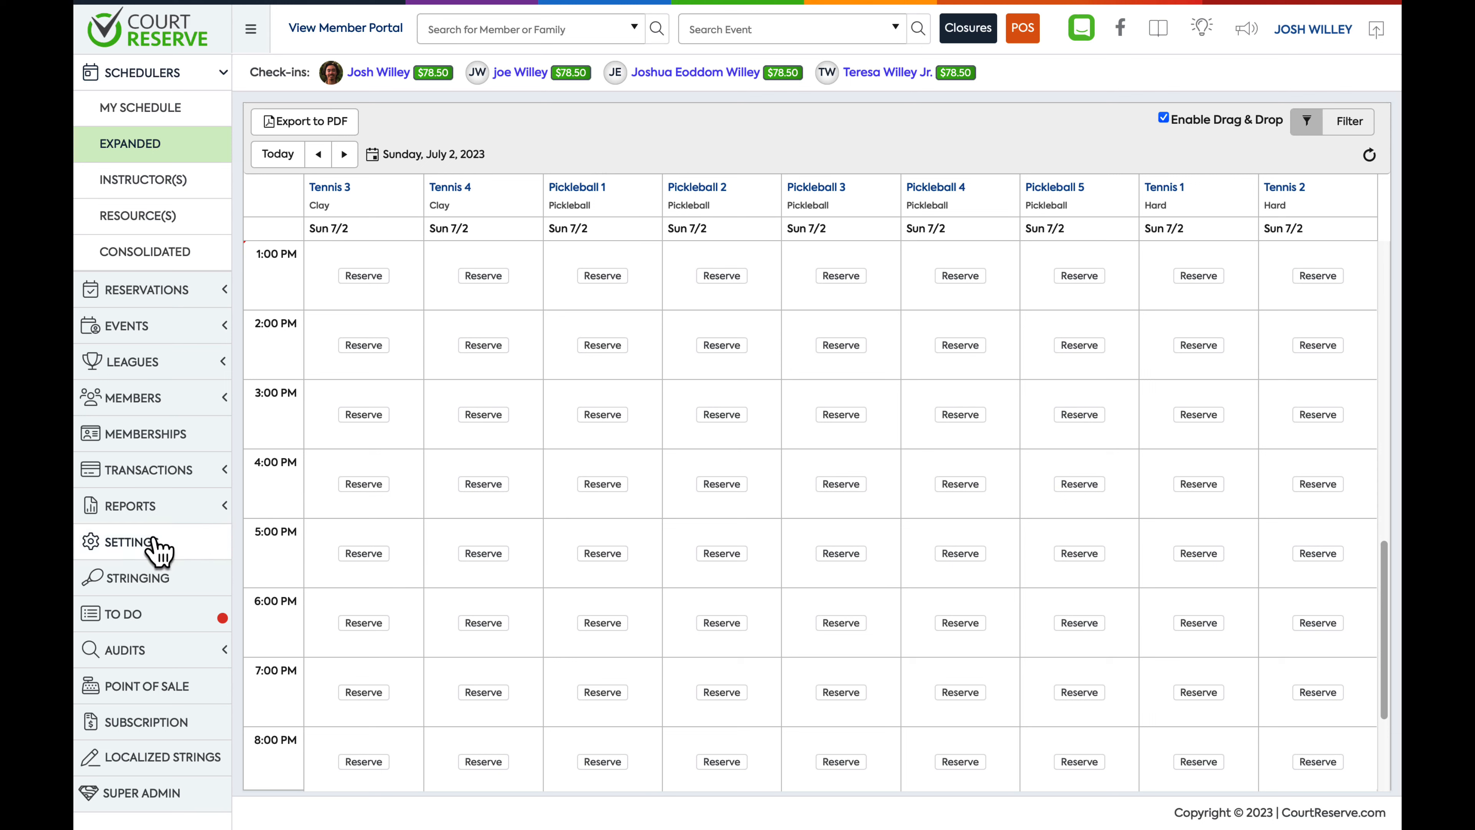
# Create a new kiosk named Kiosk 2 with only Self Check-In enabled, and enter its PIN code
pyautogui.click(131, 542)
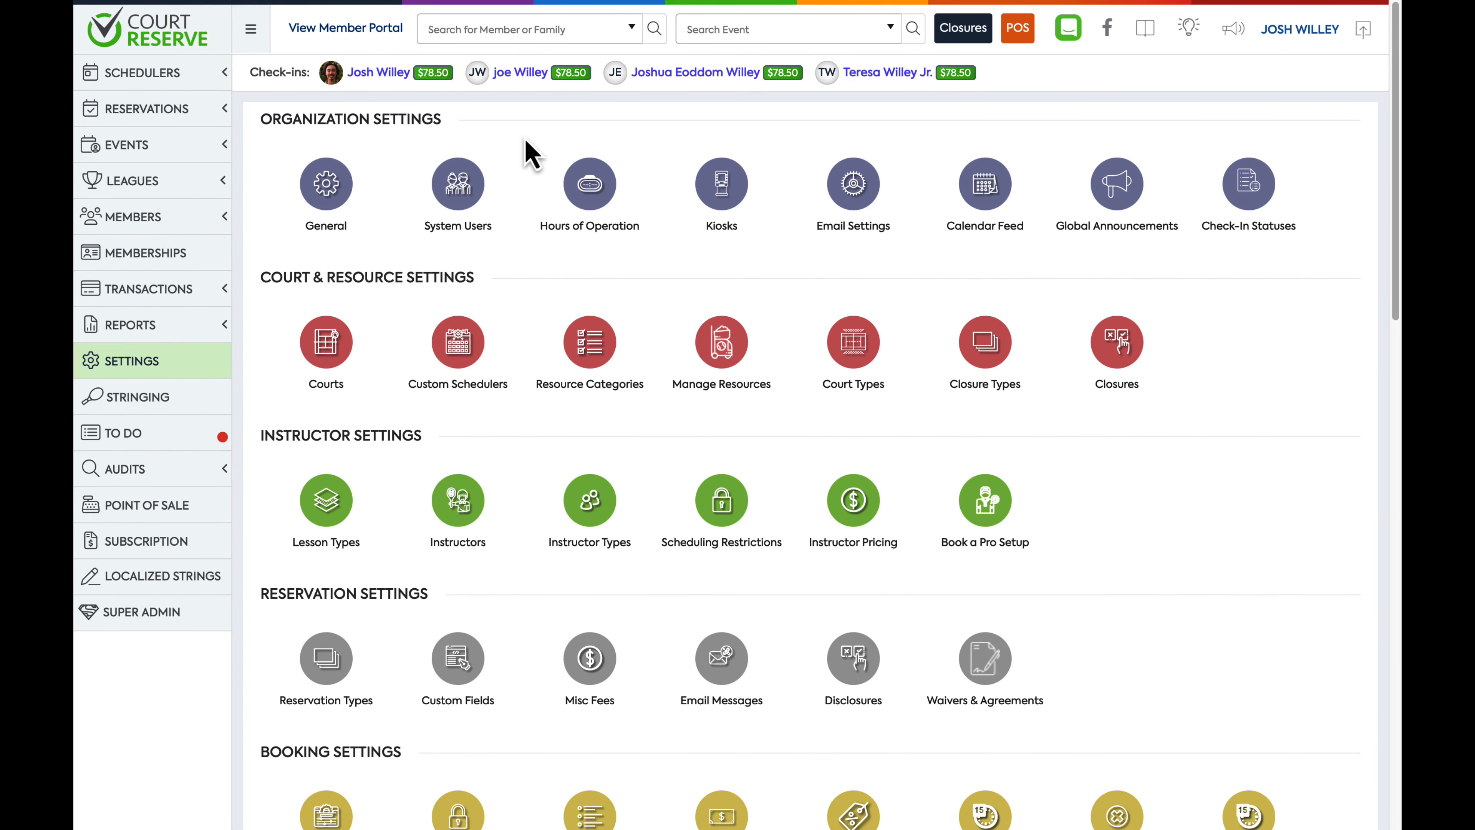
pyautogui.click(718, 196)
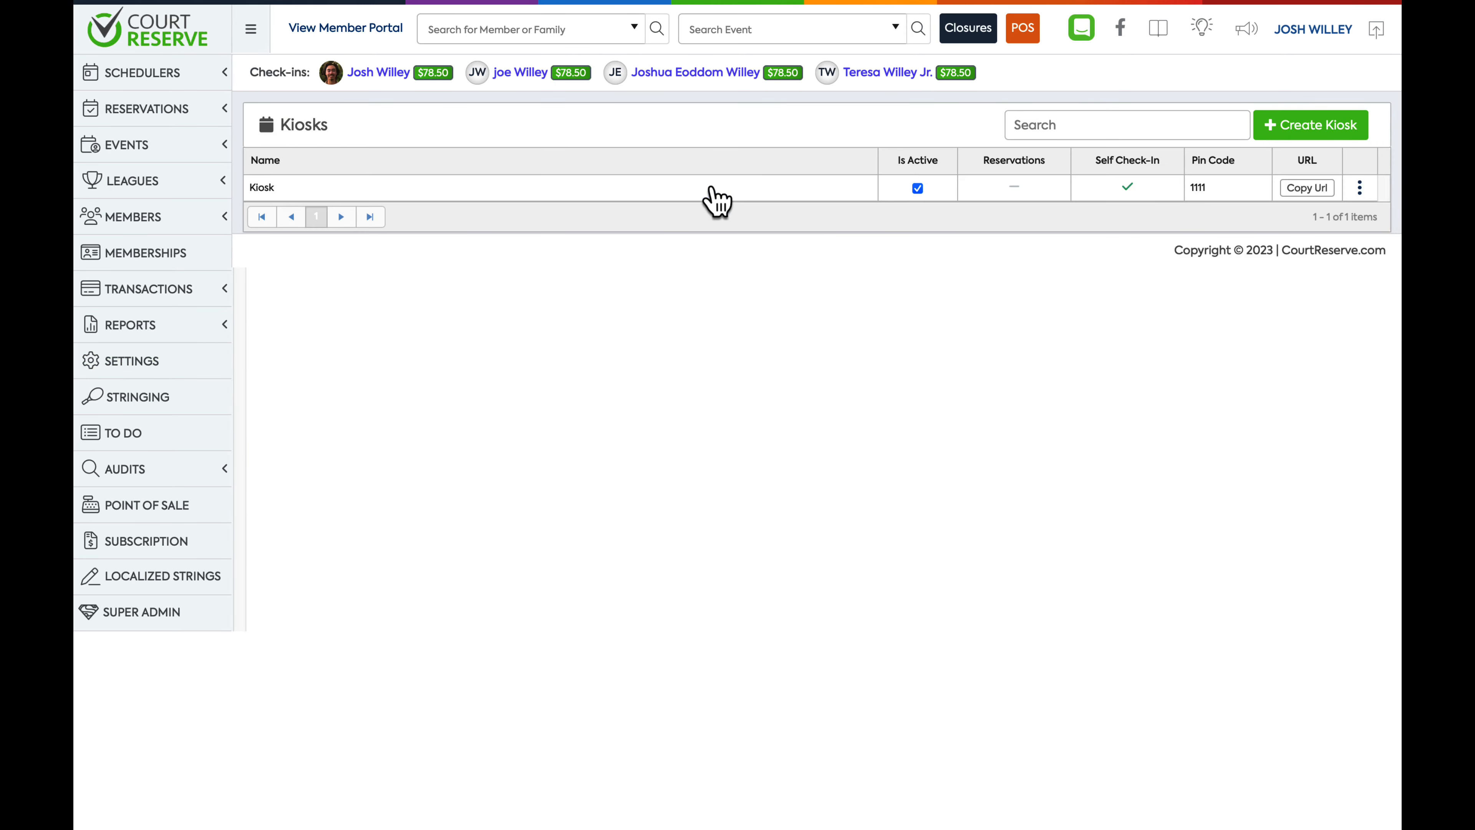
pyautogui.click(1314, 124)
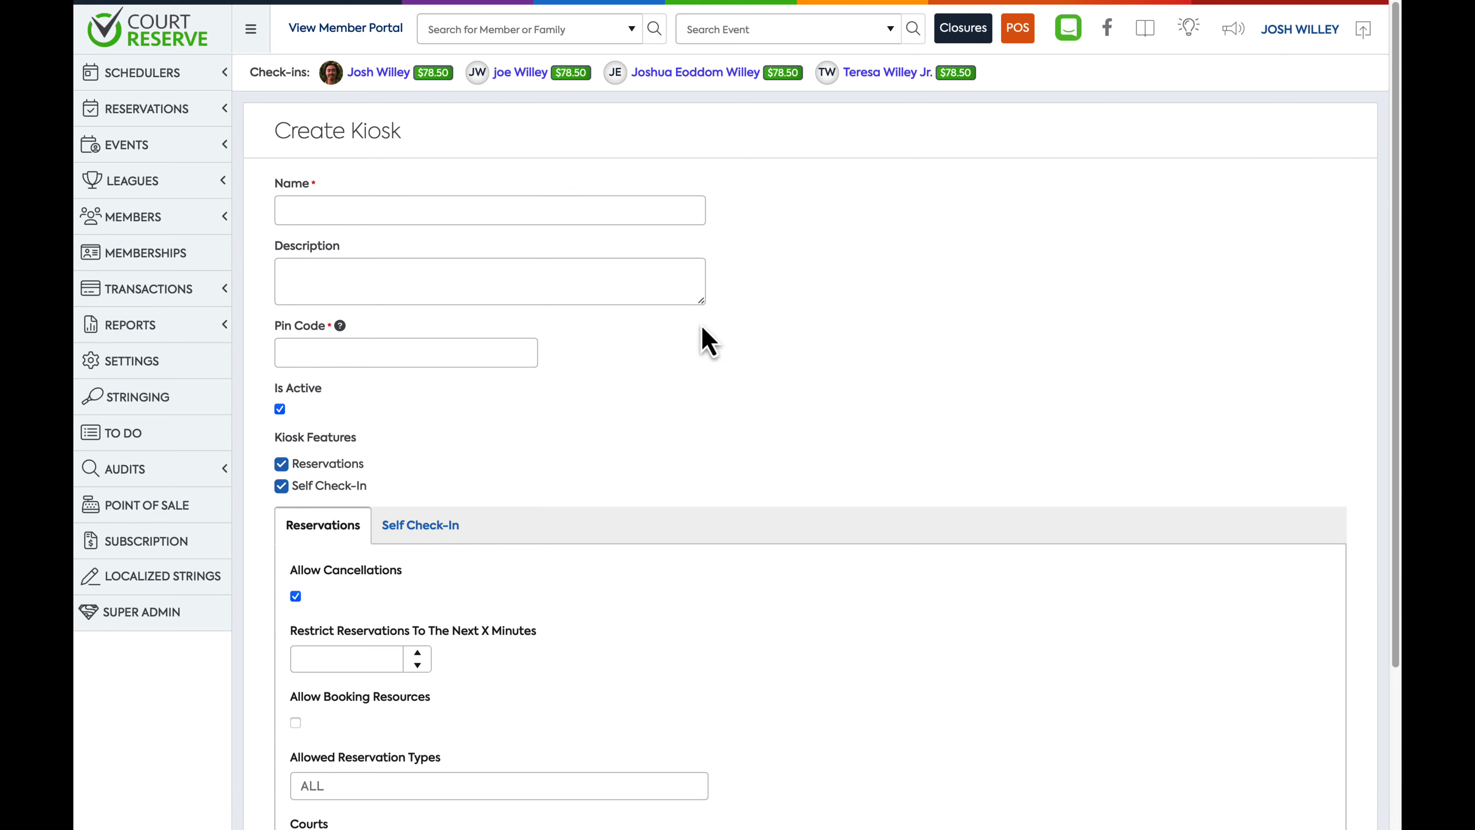
pyautogui.click(281, 463)
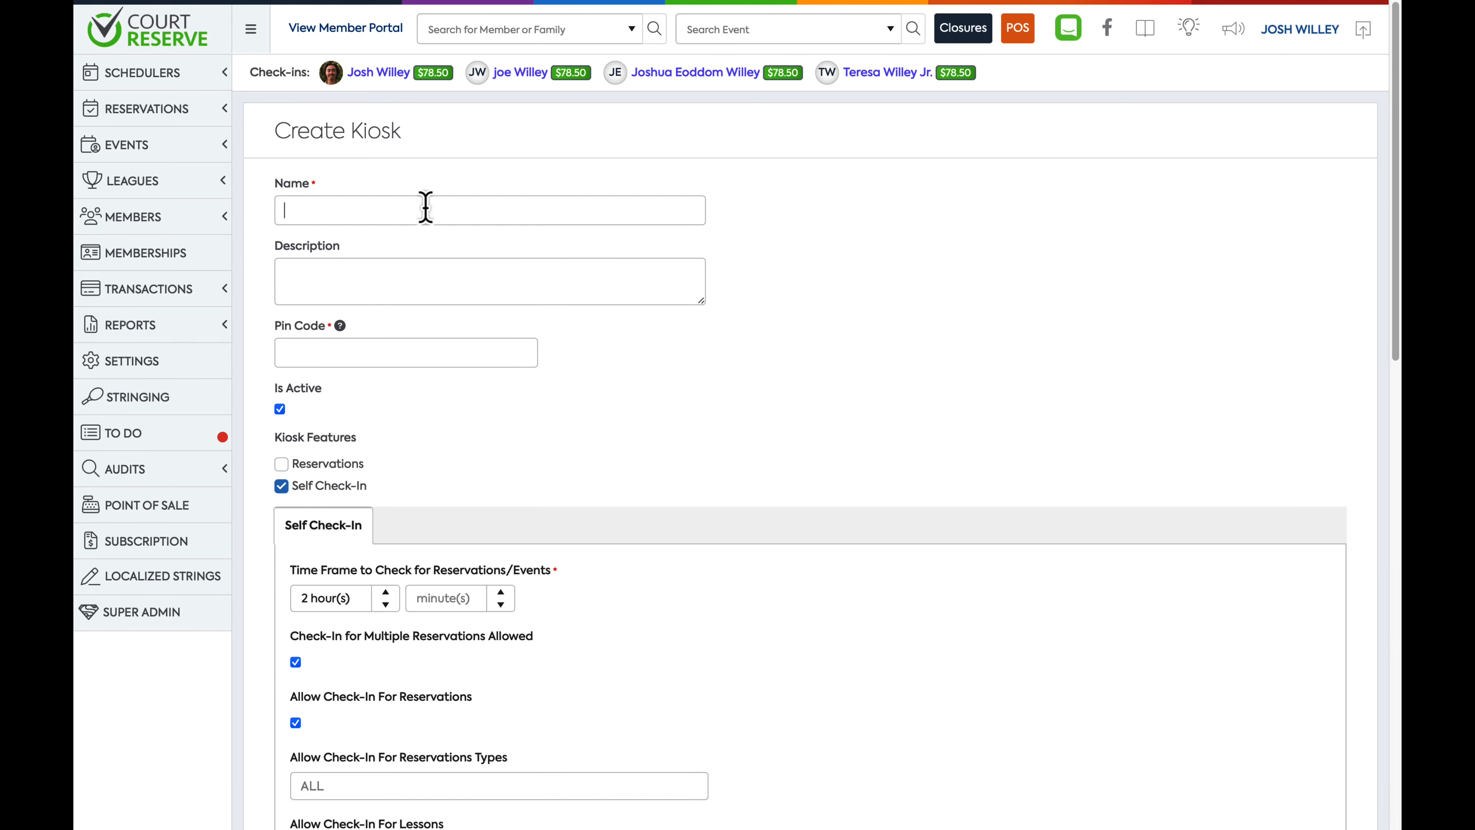
pyautogui.write('Kiosk 2')
pyautogui.write('1234')
pyautogui.scroll(-5, 649, 422)
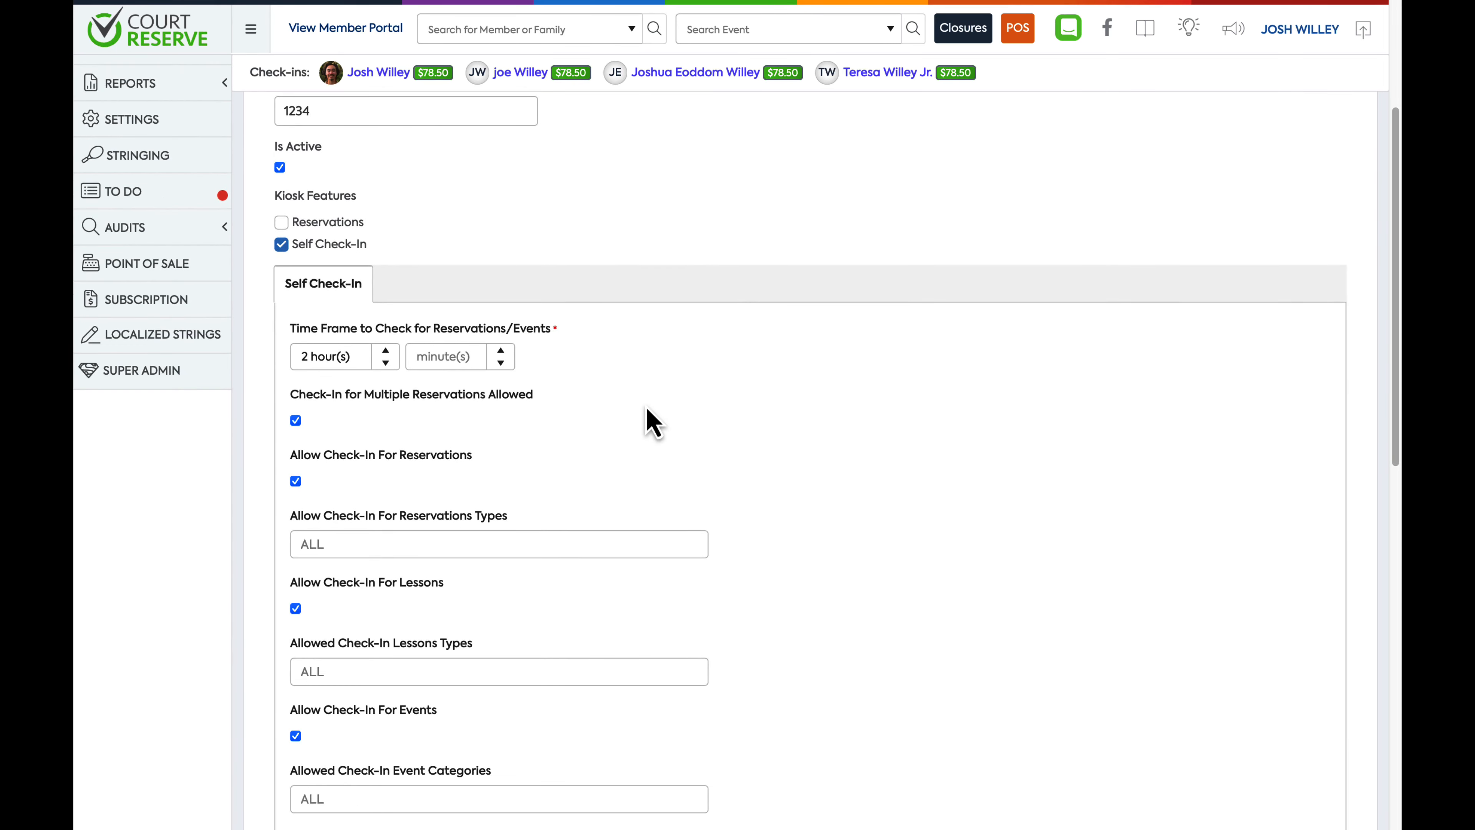
pyautogui.scroll(-2, 650, 423)
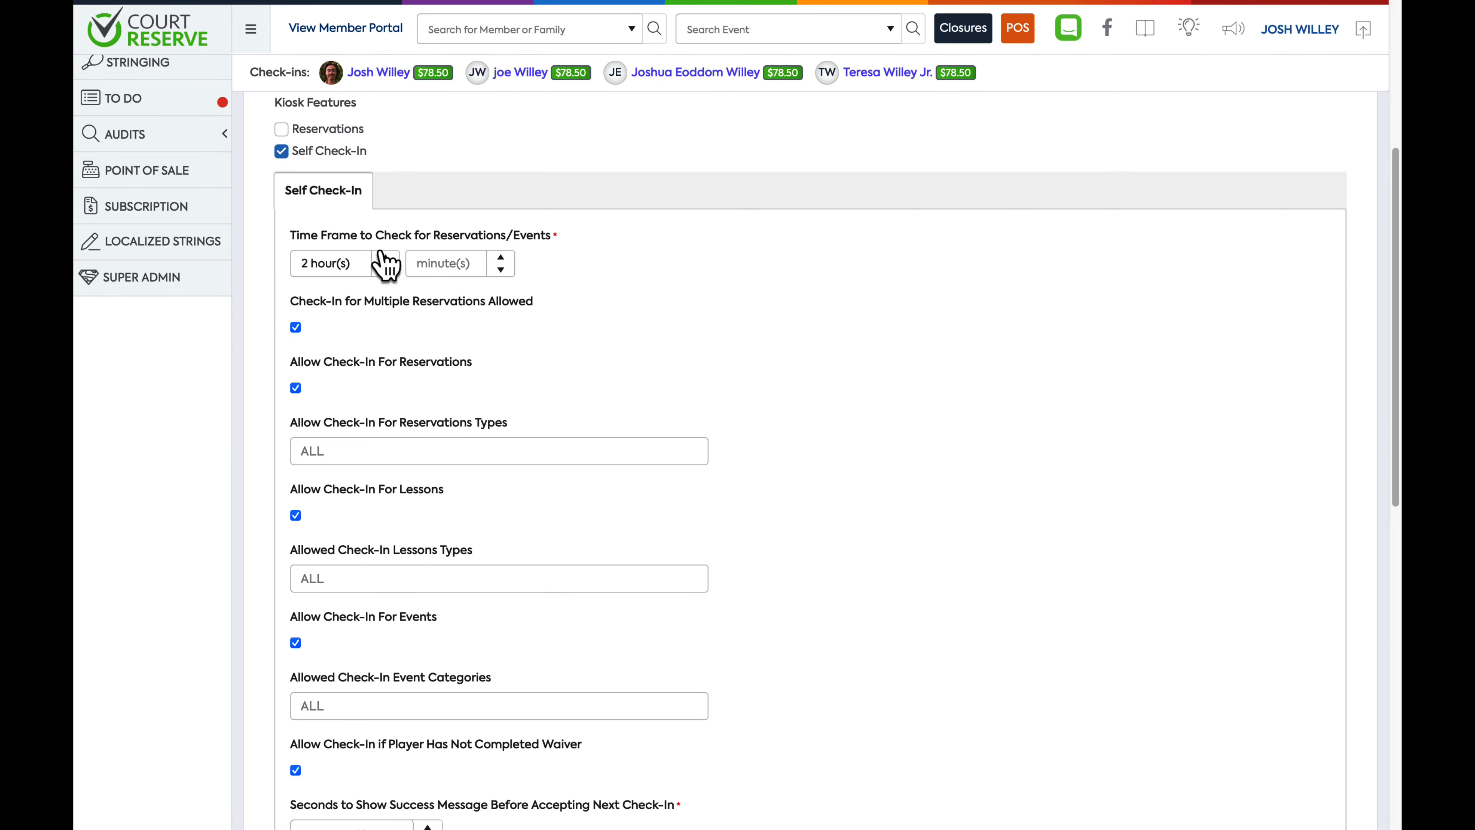
pyautogui.click(299, 247)
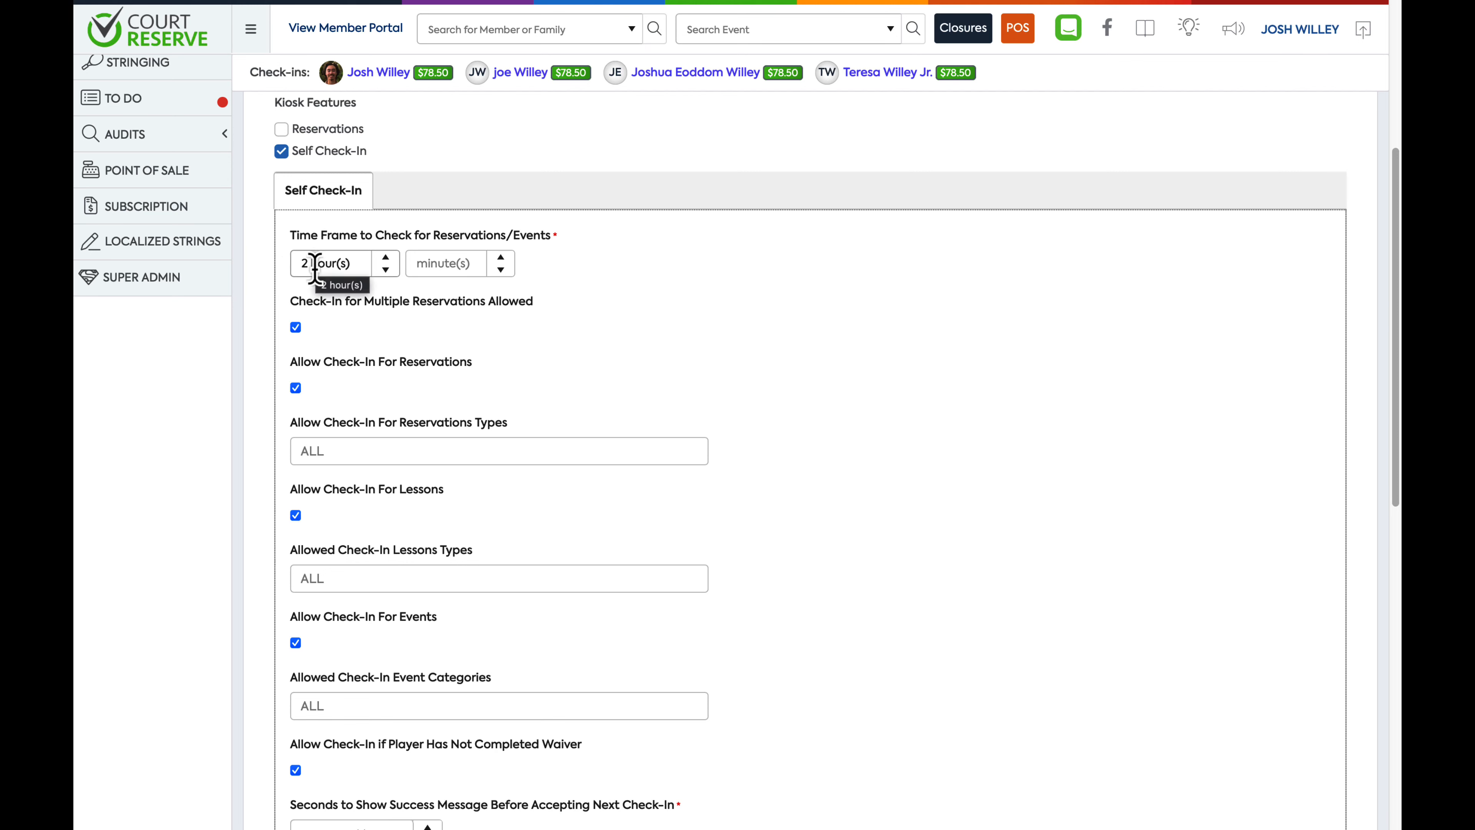
pyautogui.click(297, 330)
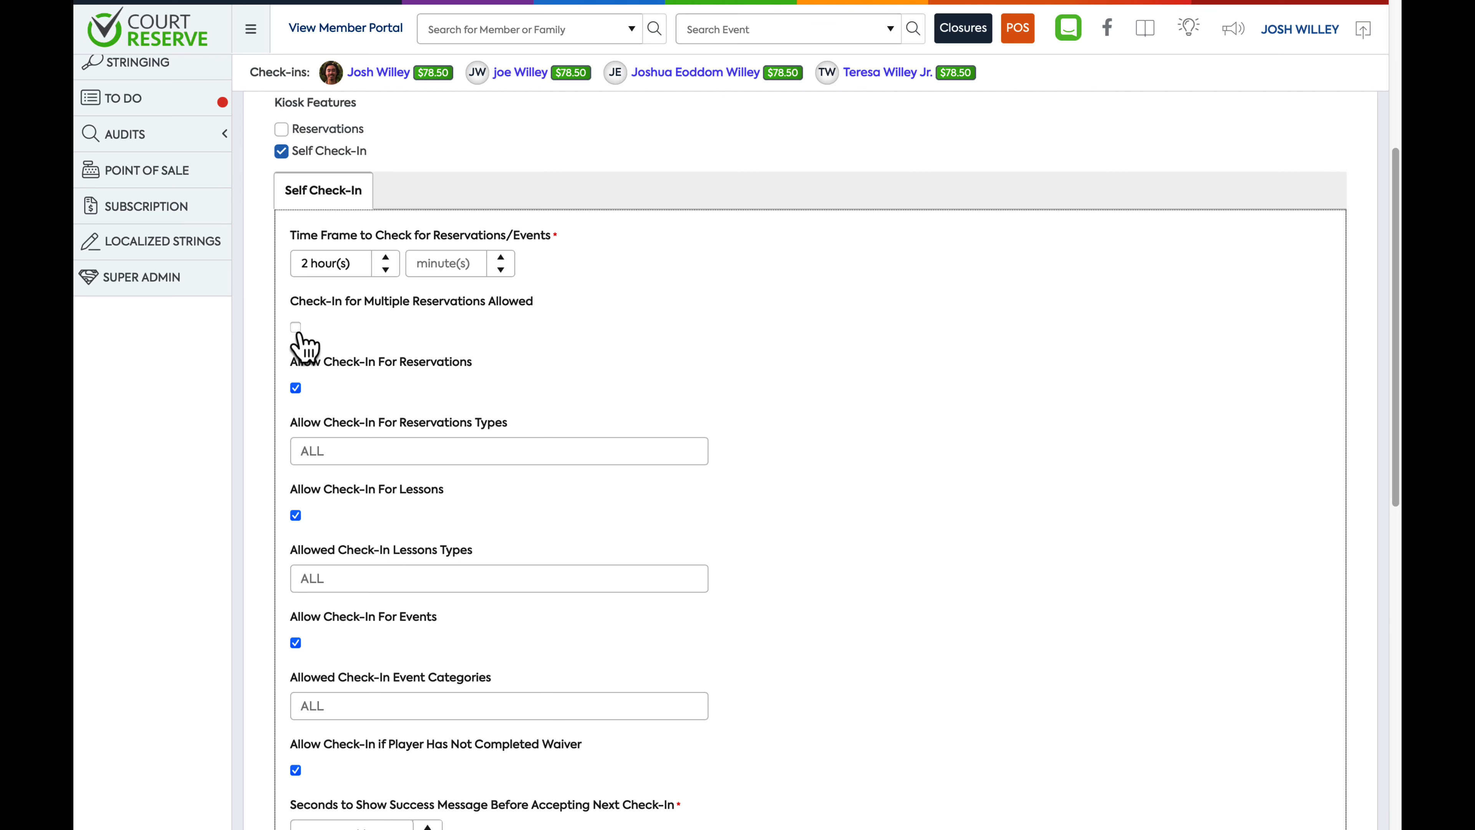
pyautogui.click(296, 327)
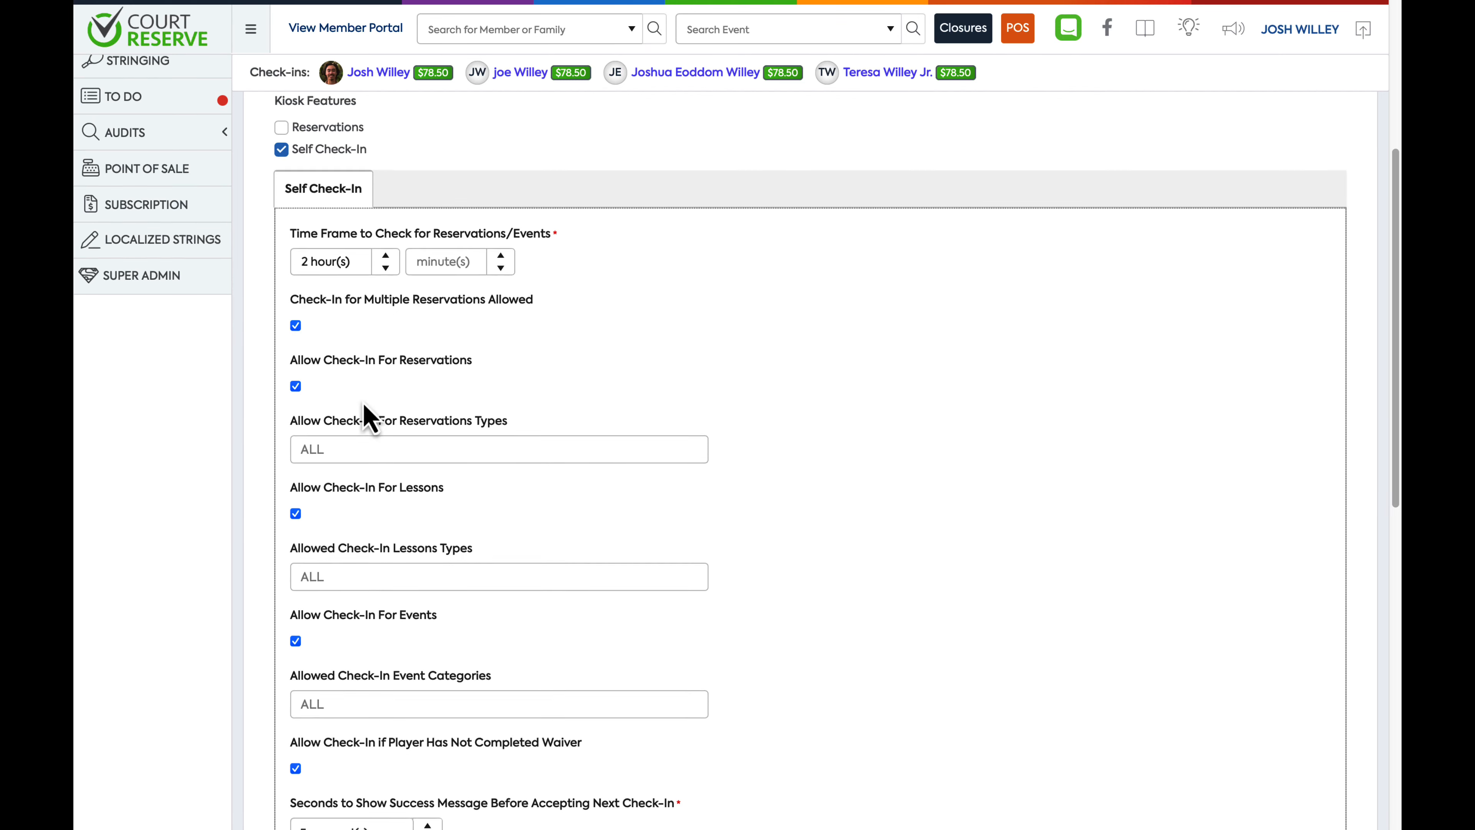
# Turn off check-in for reservations on the kiosk
pyautogui.scroll(-1, 363, 410)
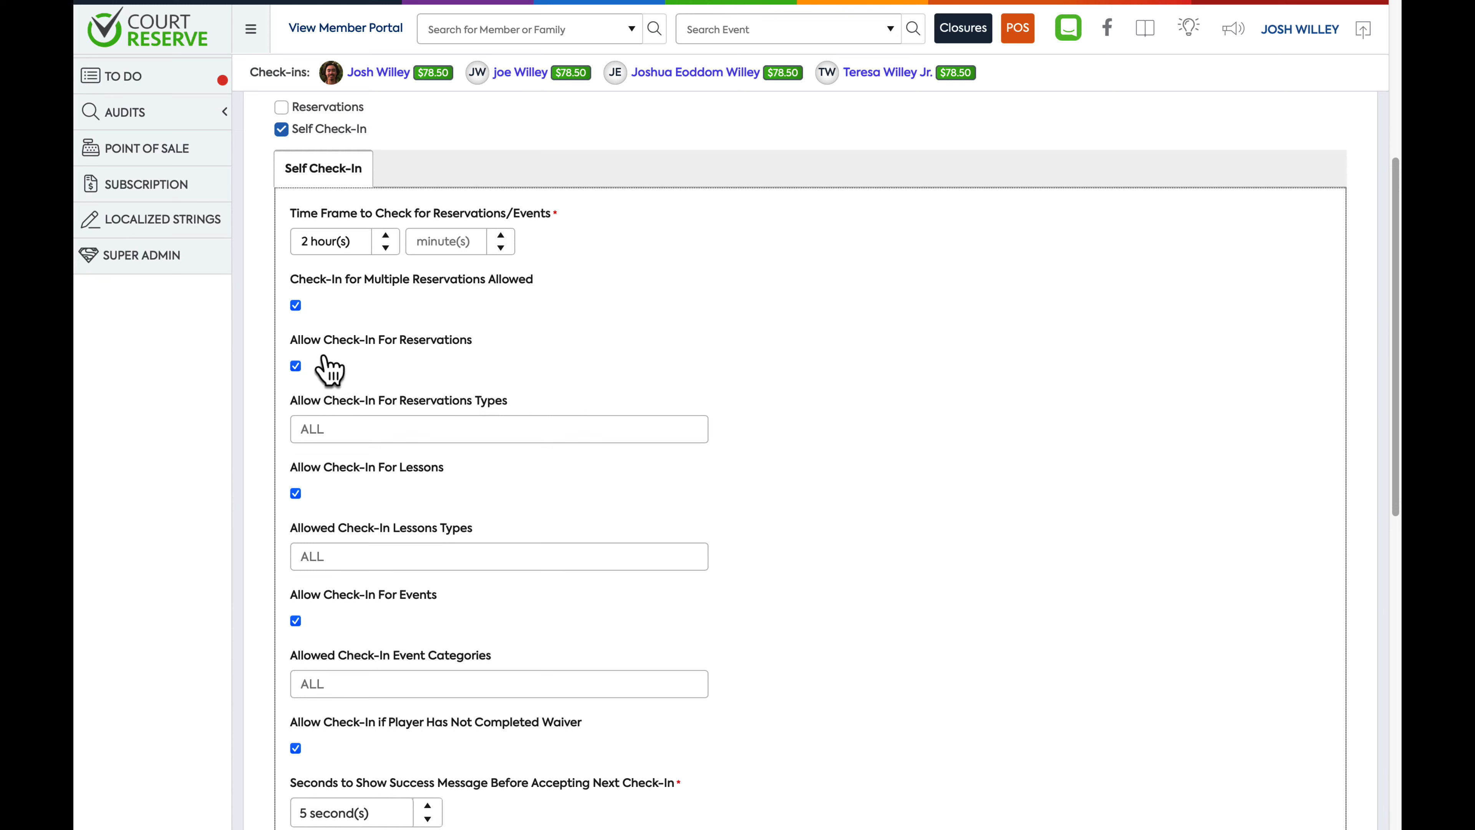
pyautogui.click(296, 365)
pyautogui.click(295, 366)
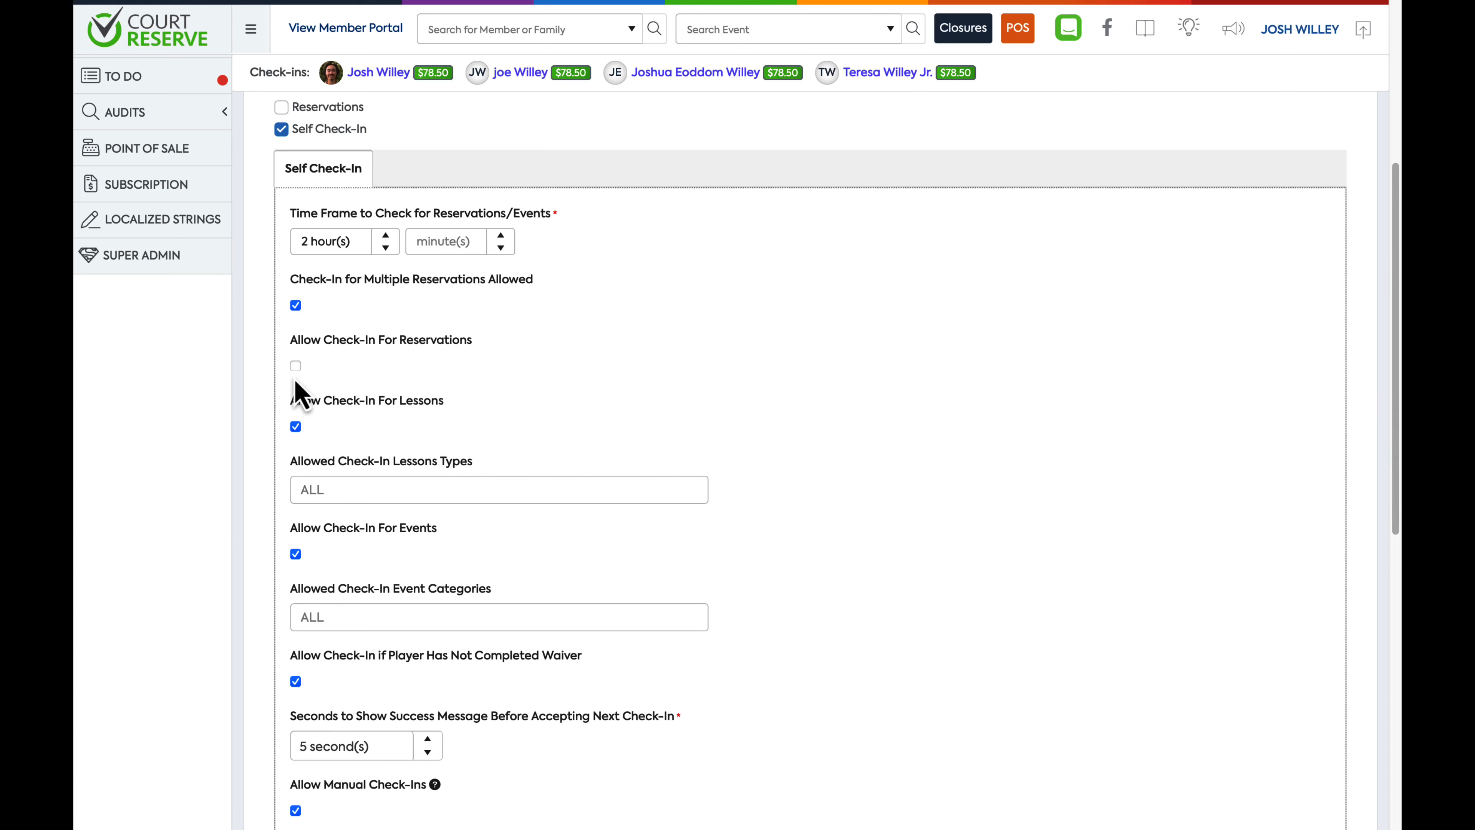
# Turn check-in for reservations back on and open the allowed lesson types list without changing it
pyautogui.click(296, 366)
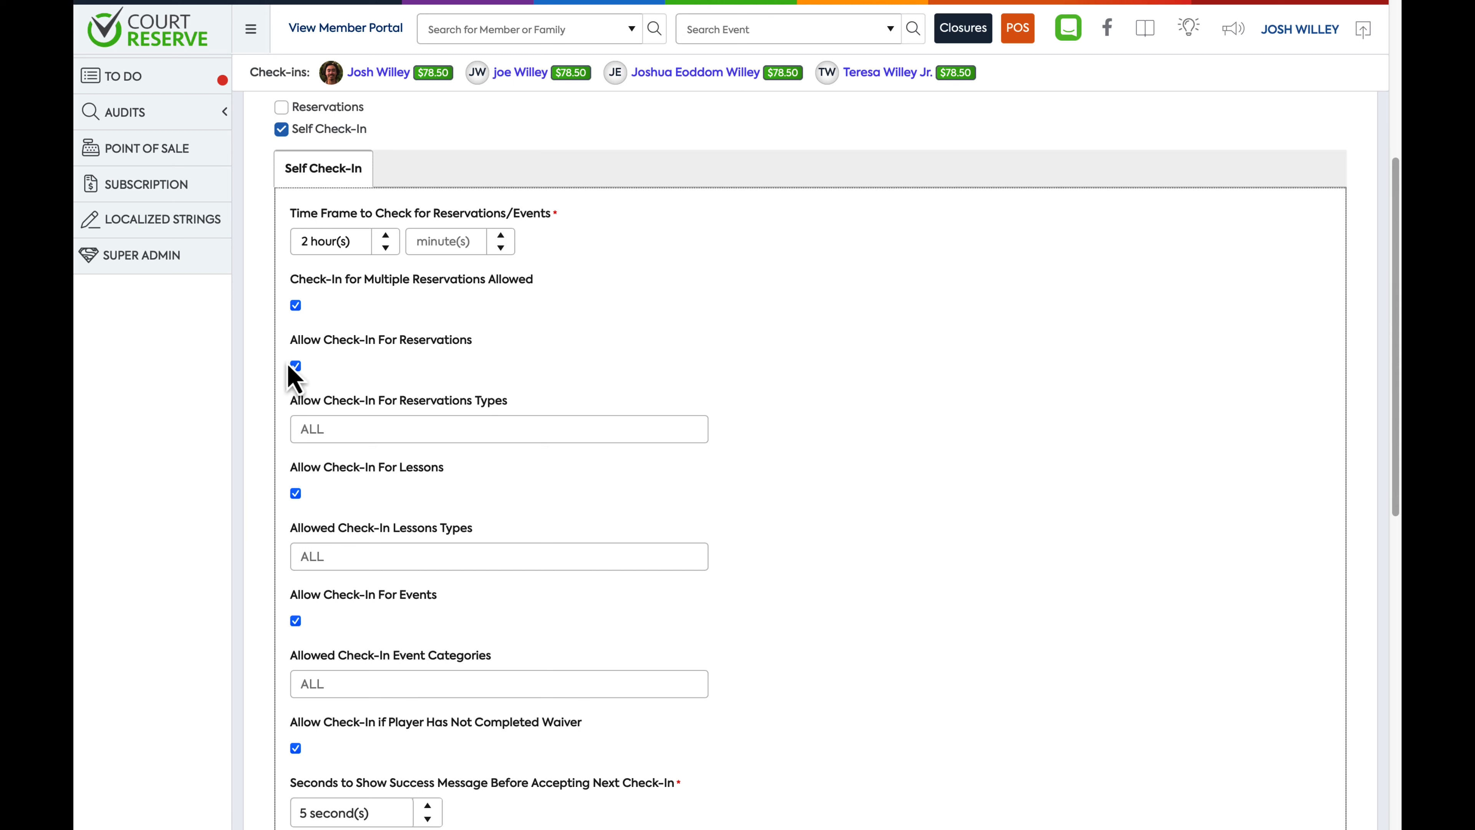
pyautogui.click(372, 556)
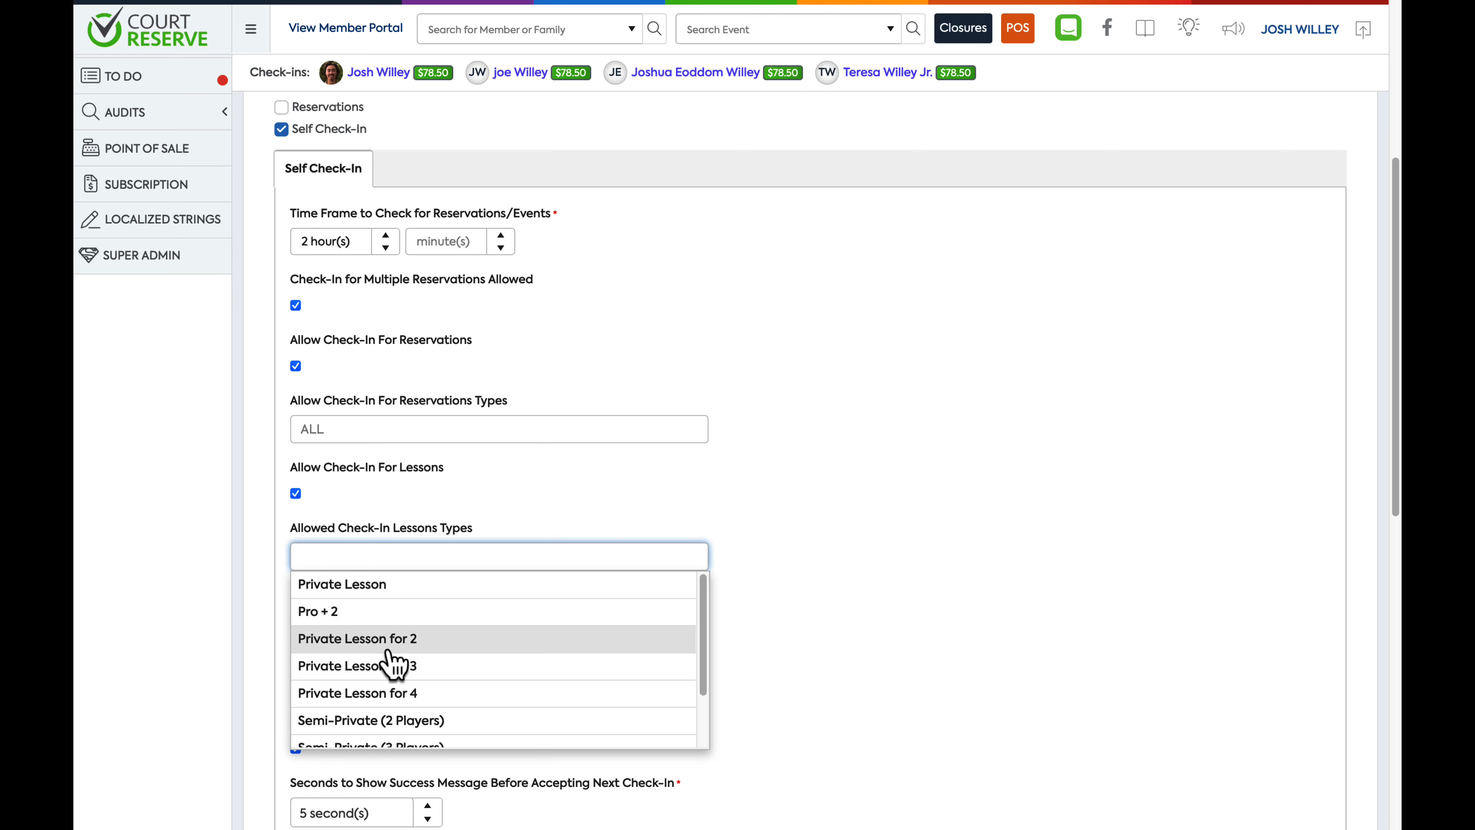
pyautogui.click(742, 512)
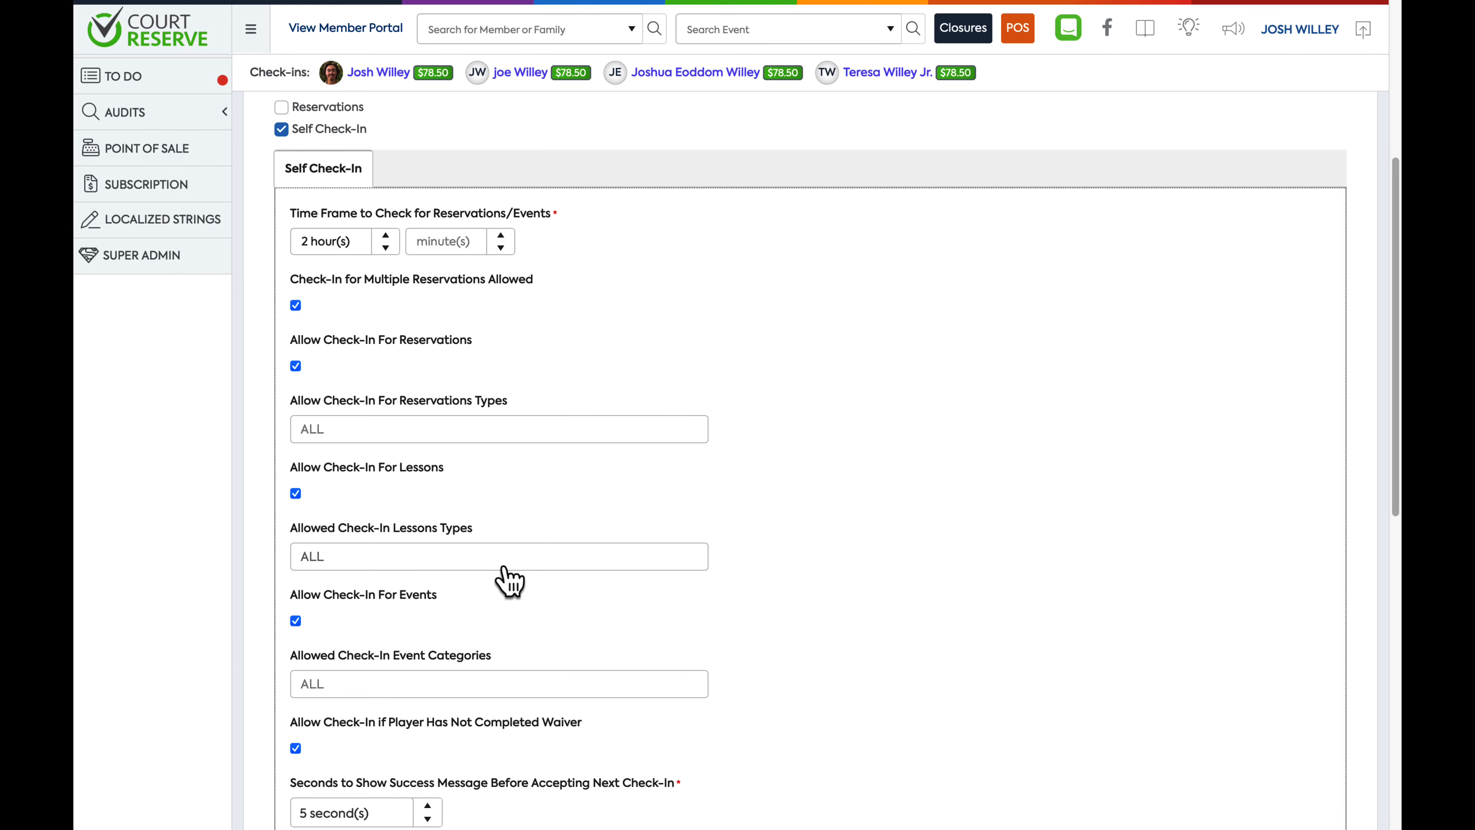
# Disable check-in for players who have not completed their waiver
pyautogui.scroll(-7, 562, 707)
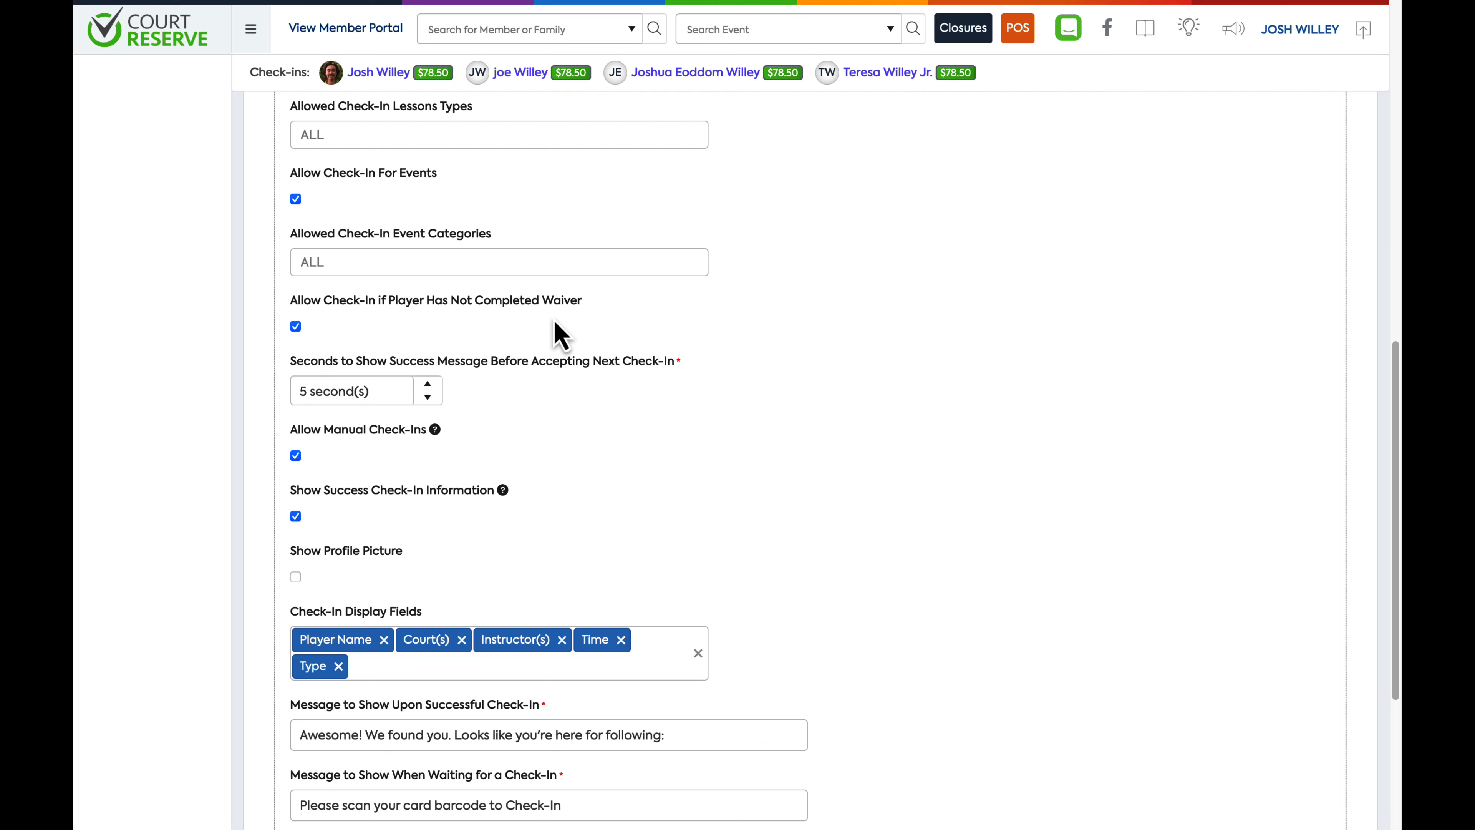
pyautogui.click(295, 326)
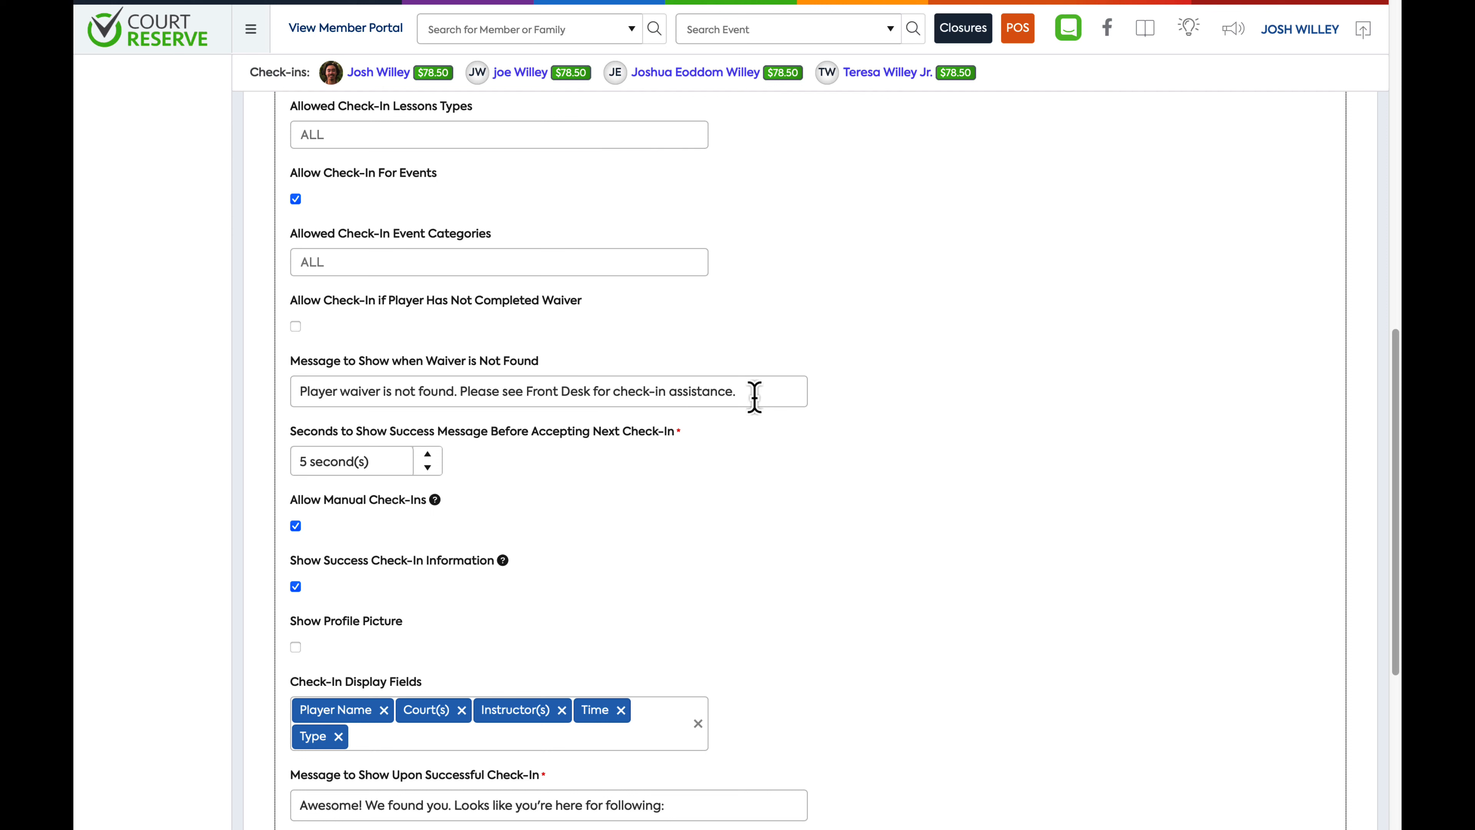
pyautogui.scroll(-1, 758, 470)
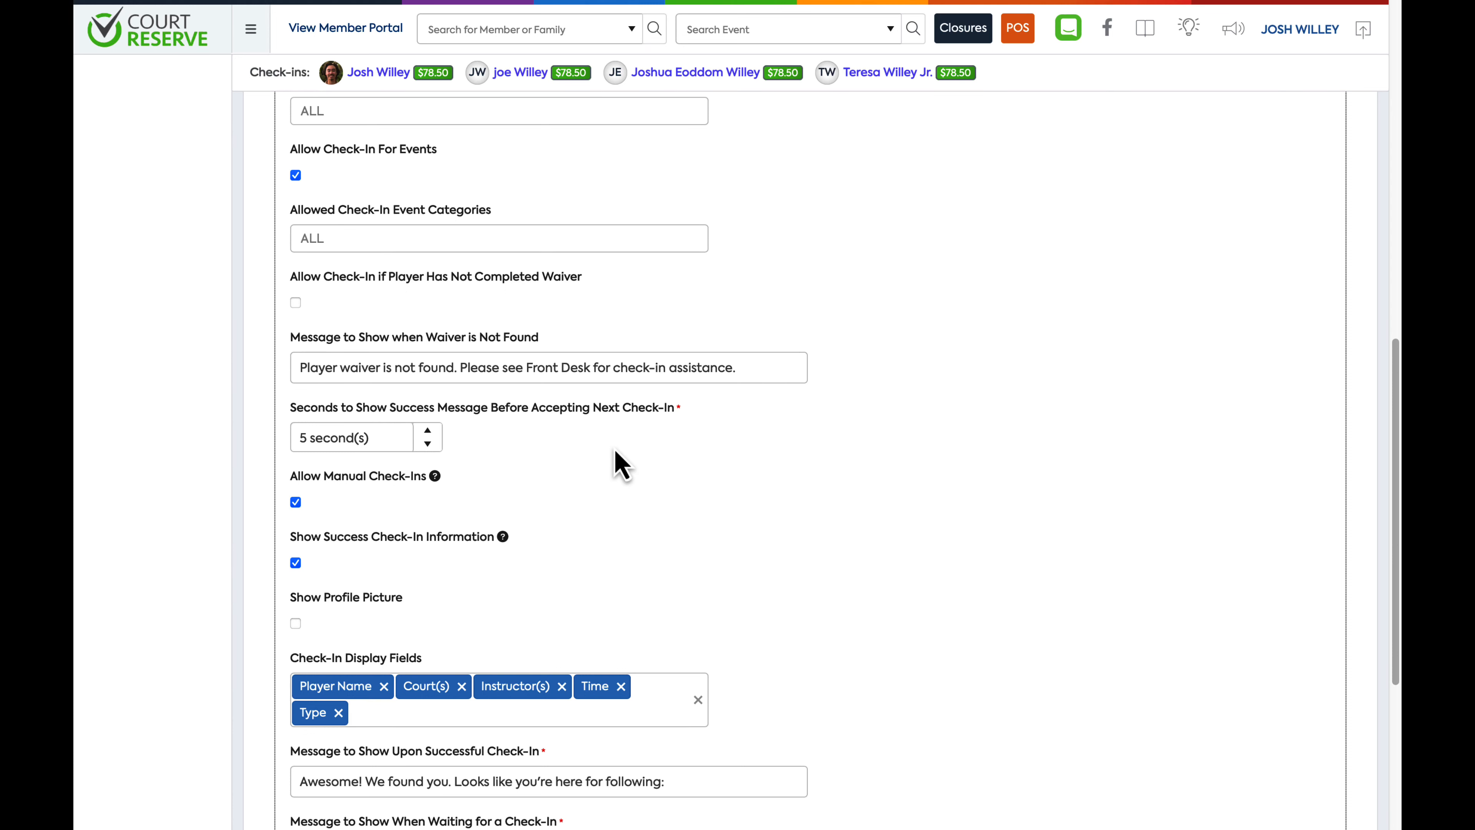
pyautogui.scroll(-1, 622, 465)
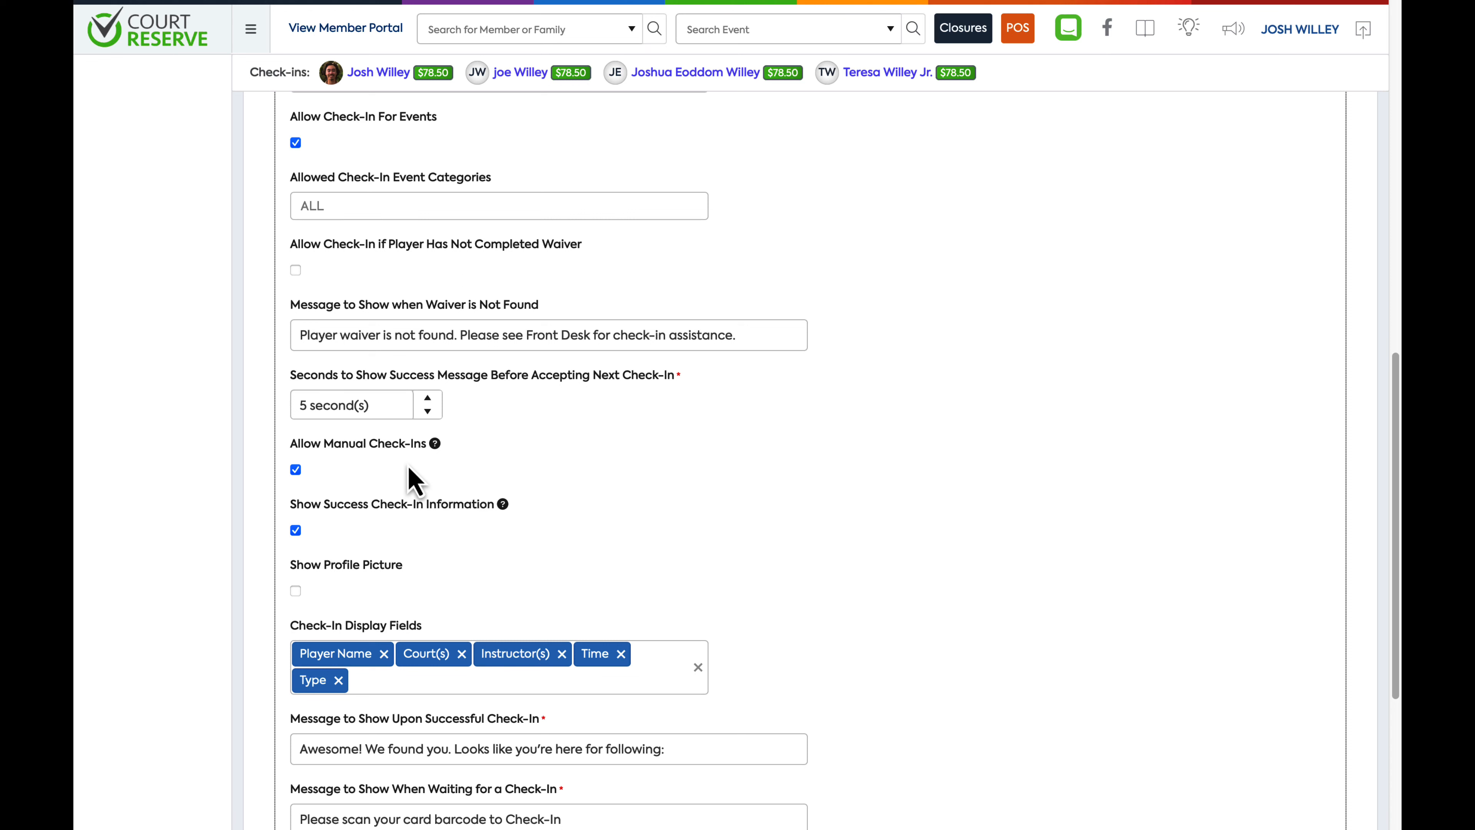
pyautogui.scroll(-1, 378, 506)
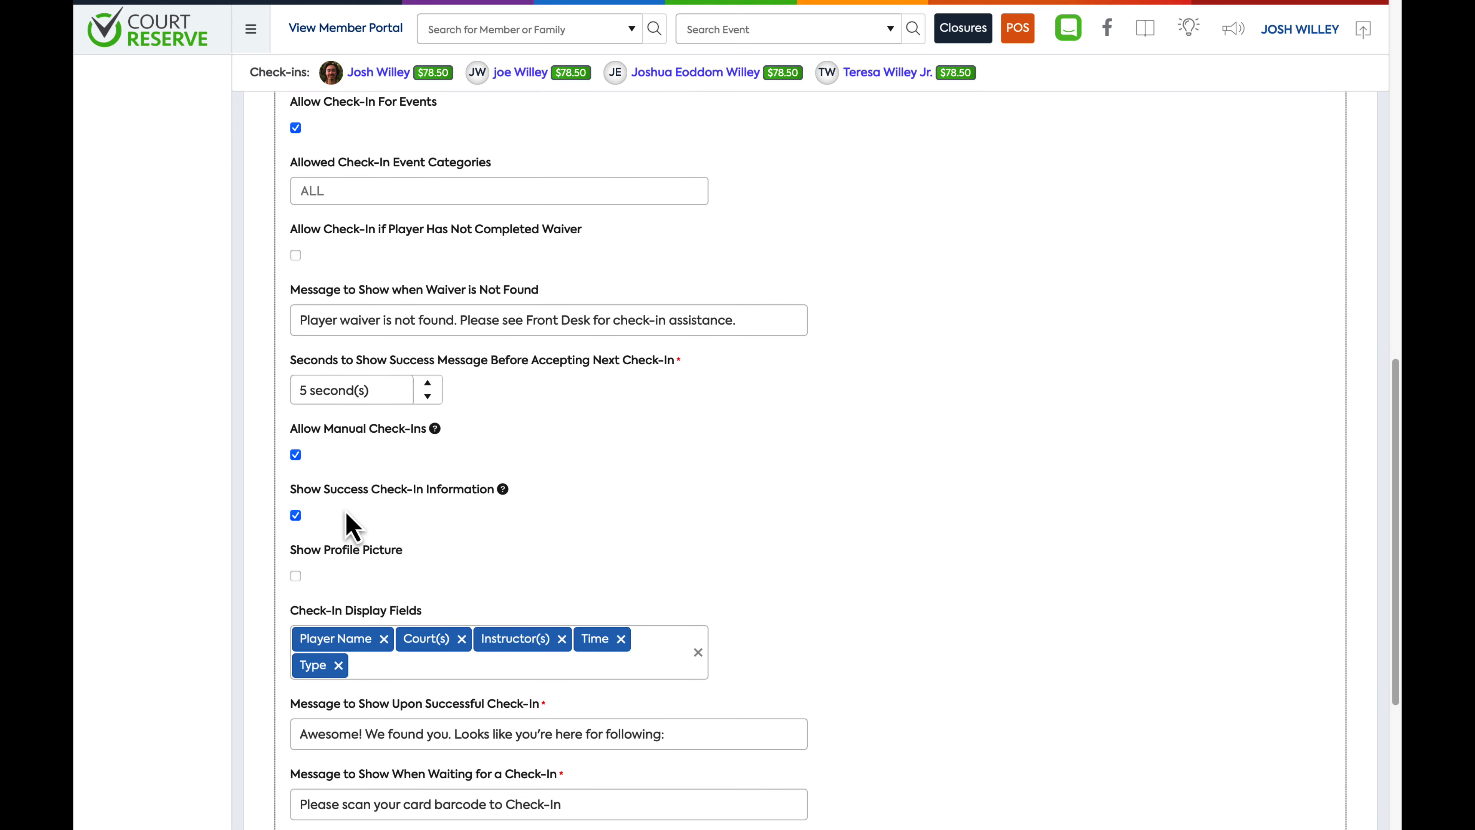
# Turn on Show Profile Picture for check-ins, keeping the existing display fields, and save the kiosk
pyautogui.click(295, 516)
pyautogui.click(295, 516)
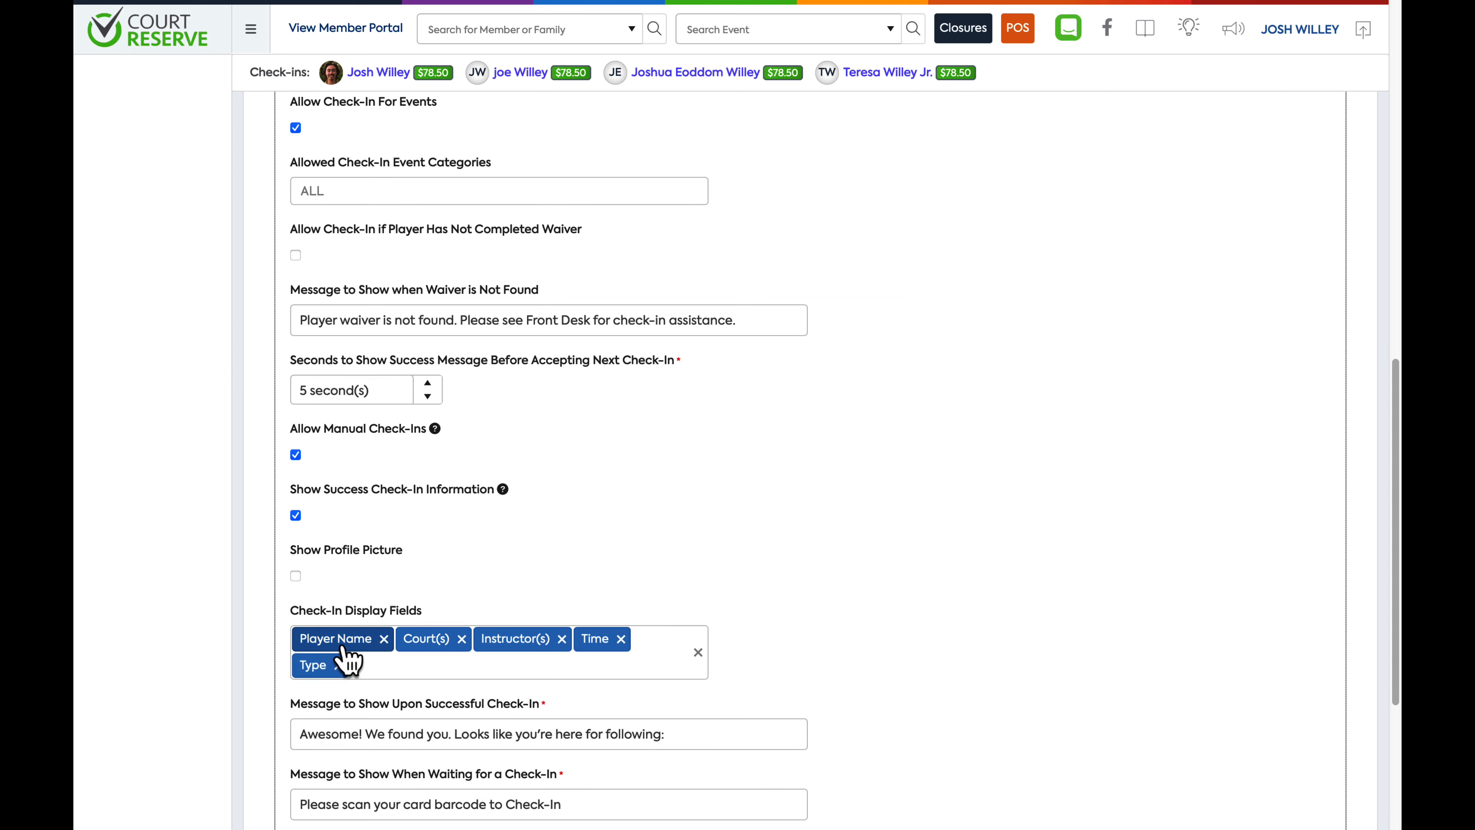
pyautogui.click(392, 675)
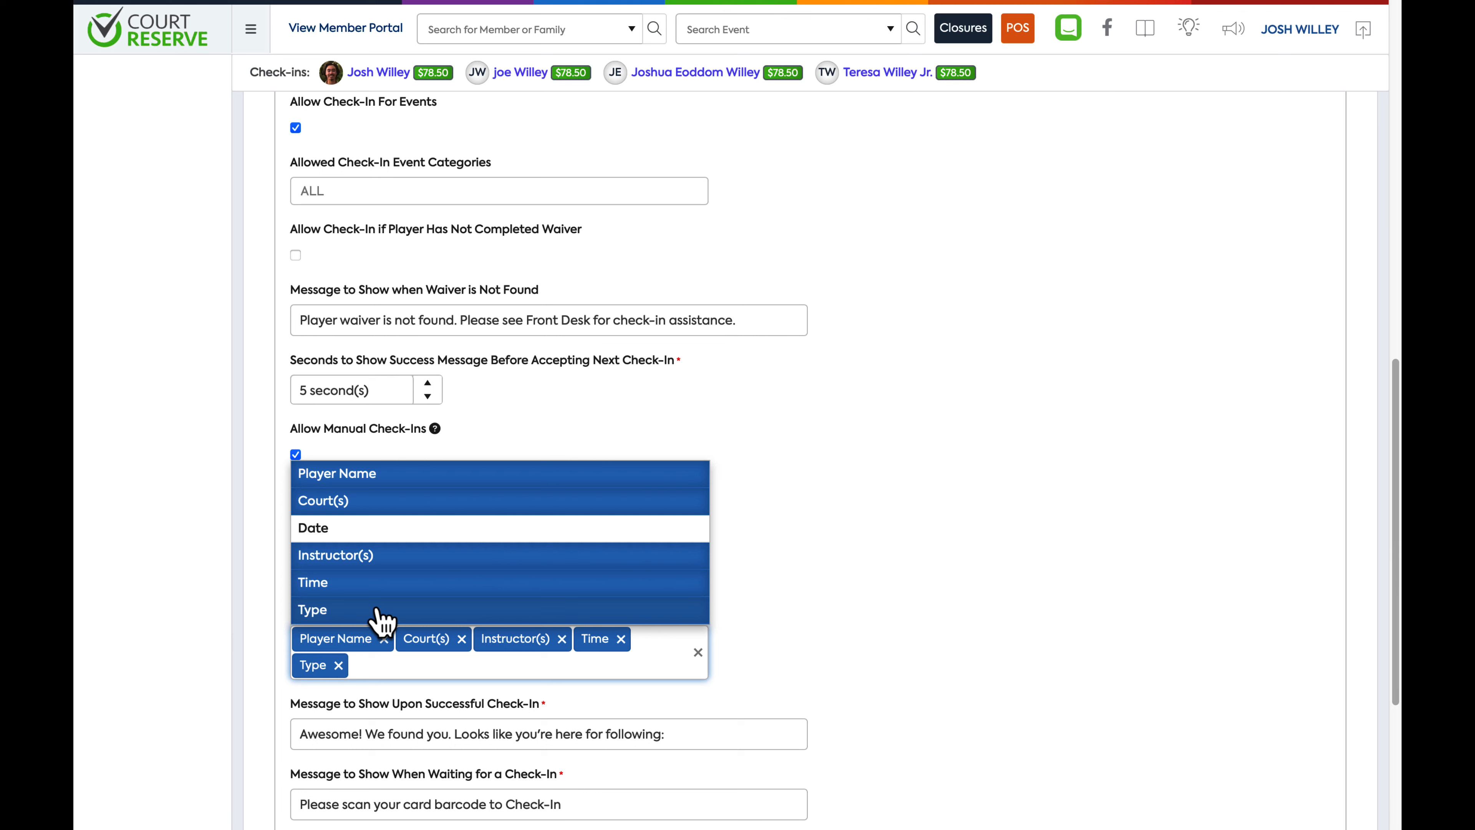
pyautogui.click(804, 624)
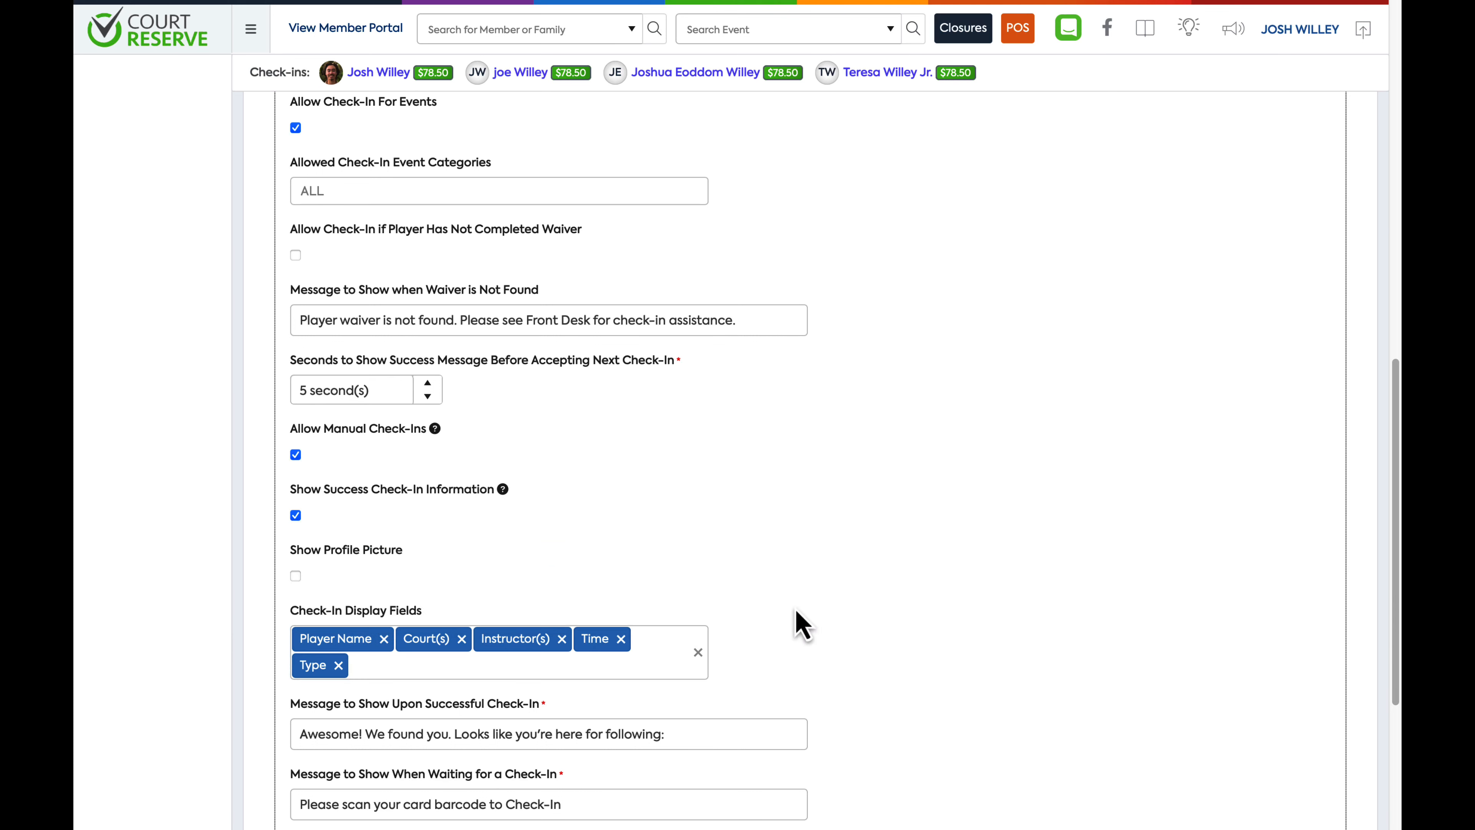
pyautogui.click(296, 584)
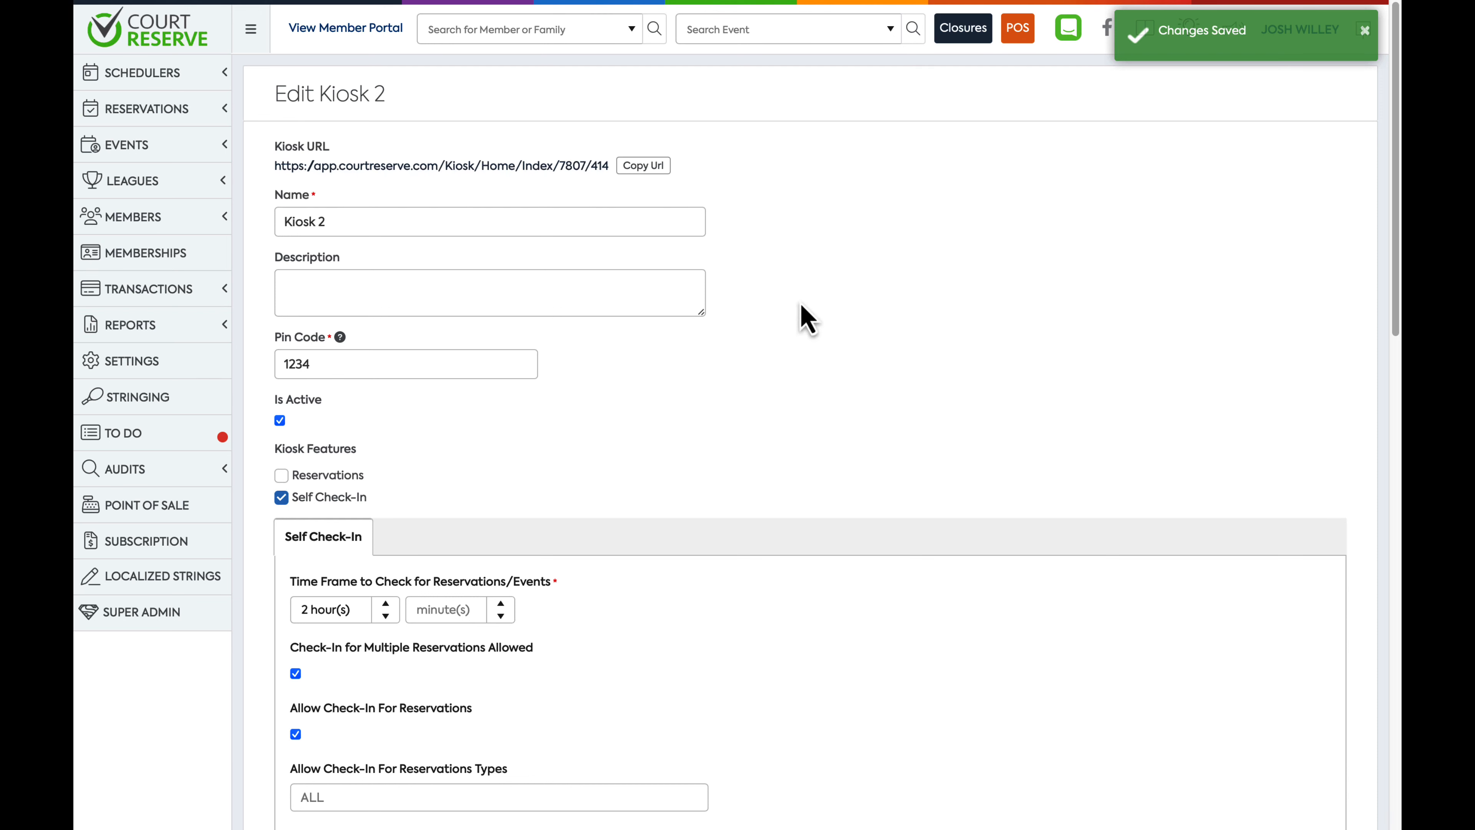
# Open Kiosk 2 from its kiosk URL and start it by entering the kiosk PIN code
pyautogui.click(420, 174)
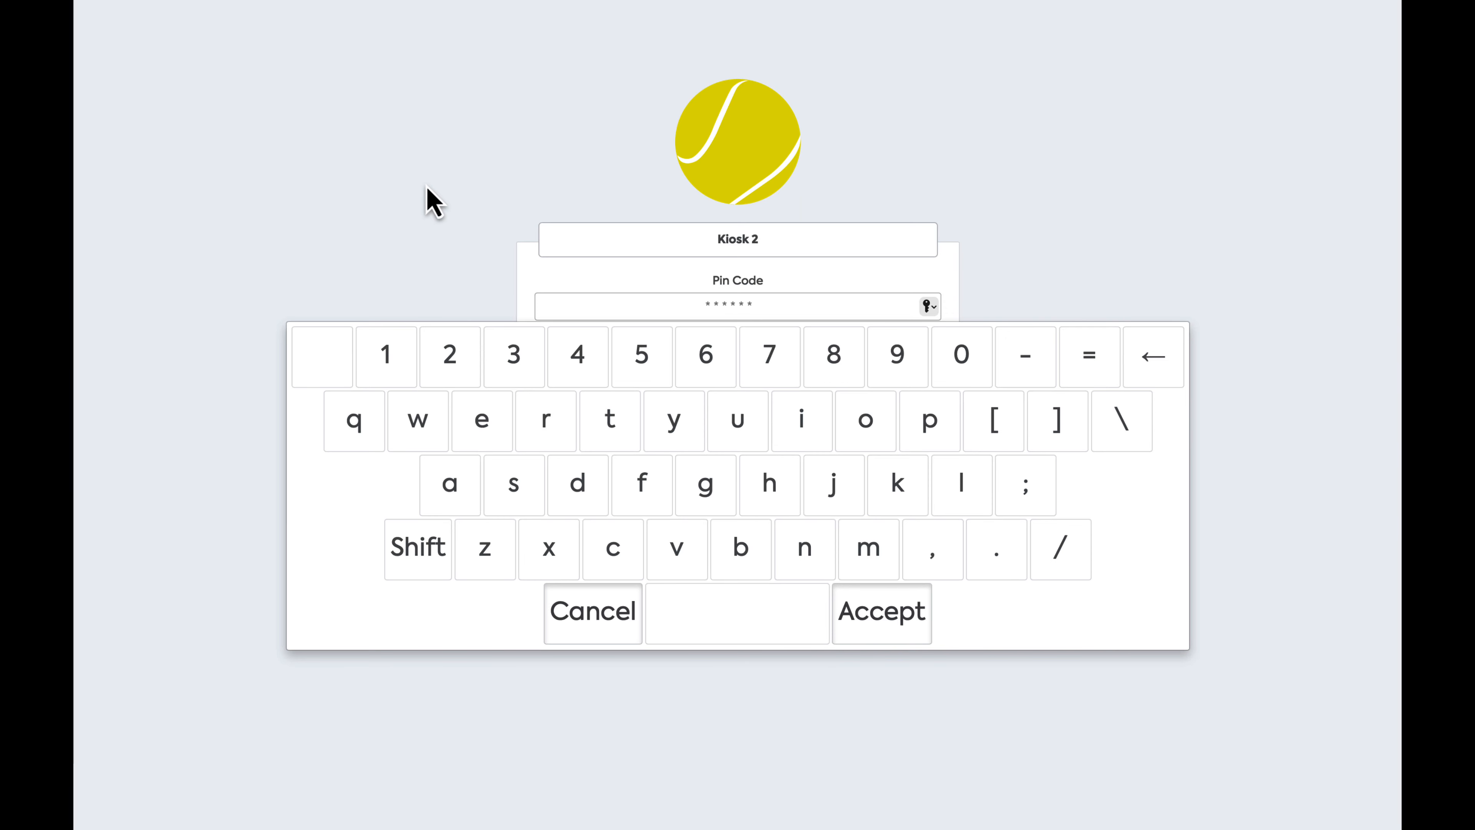
pyautogui.write('••••')
pyautogui.click(873, 616)
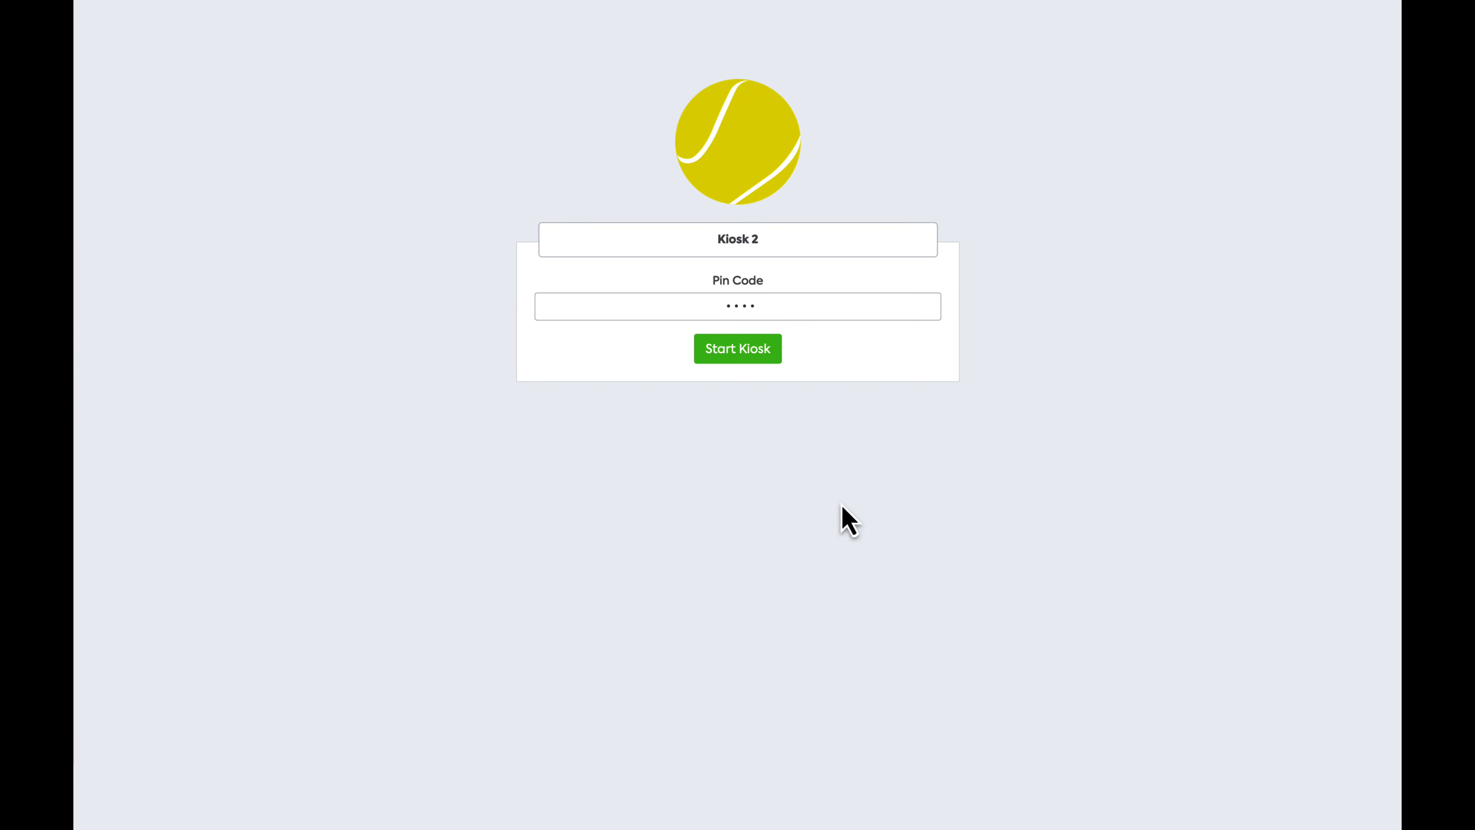
pyautogui.click(750, 366)
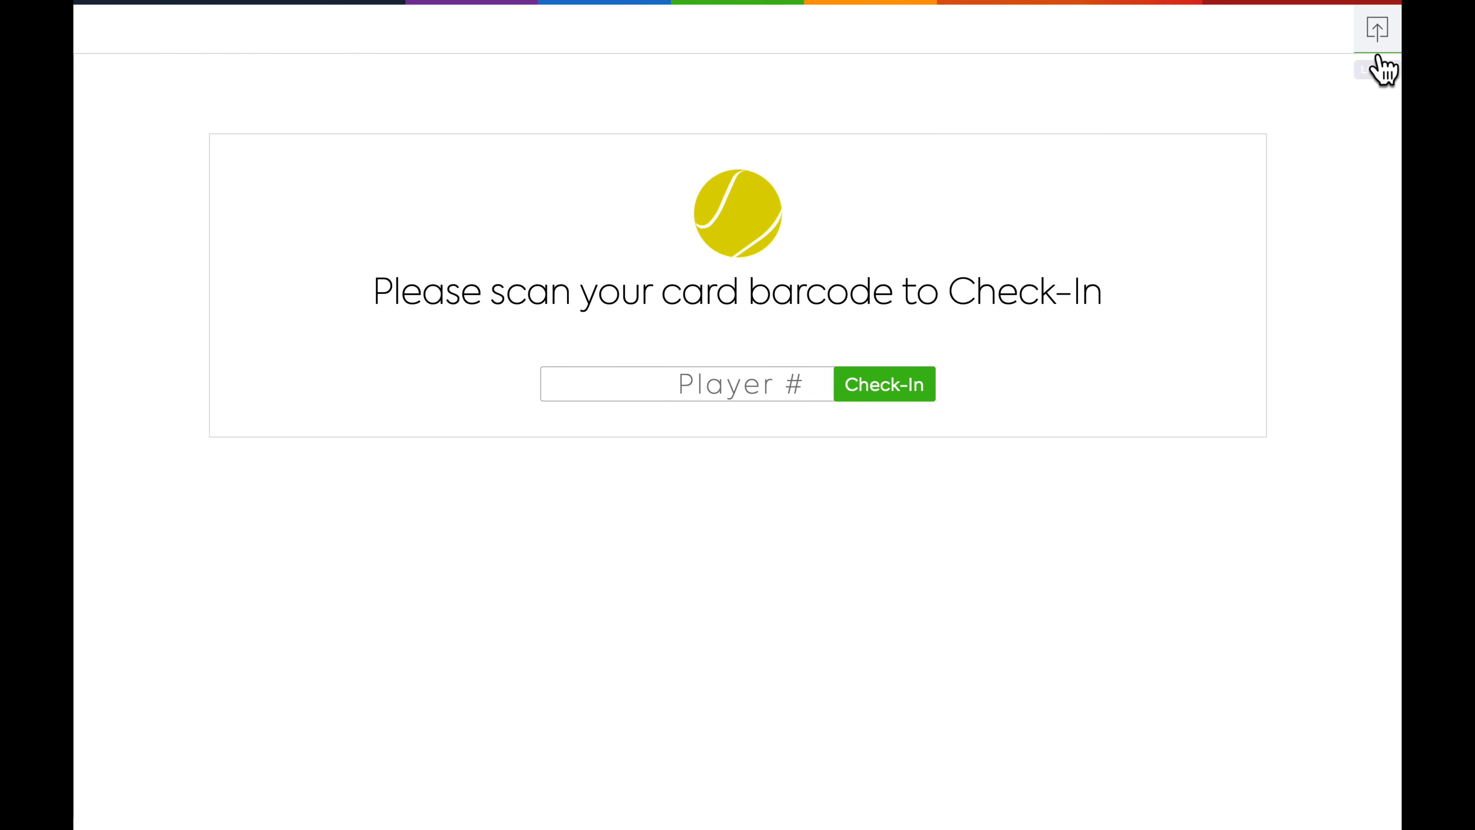
# Log out of the running kiosk by entering its PIN code
pyautogui.click(1380, 68)
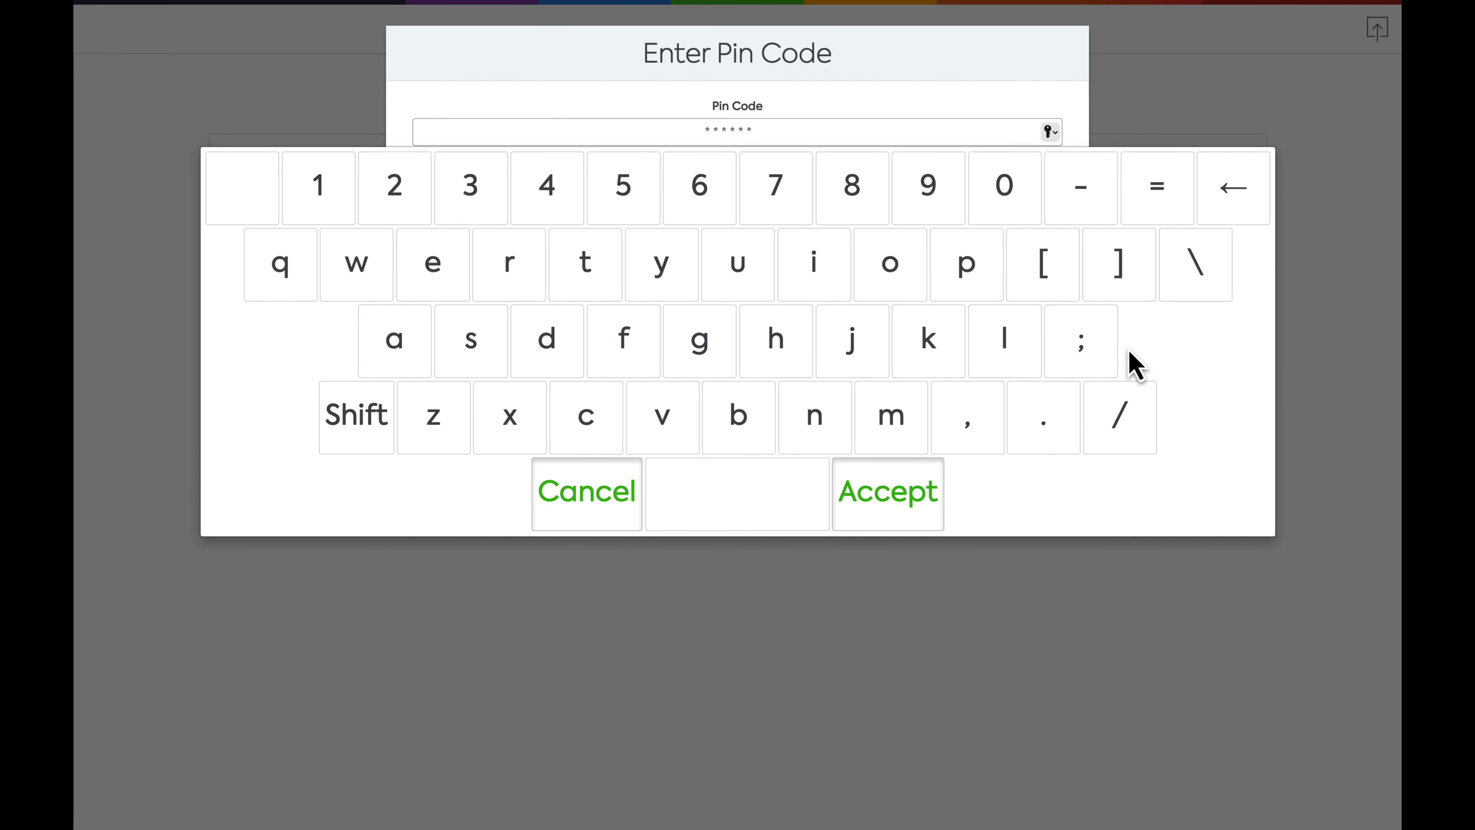
pyautogui.write('••••')
pyautogui.click(911, 518)
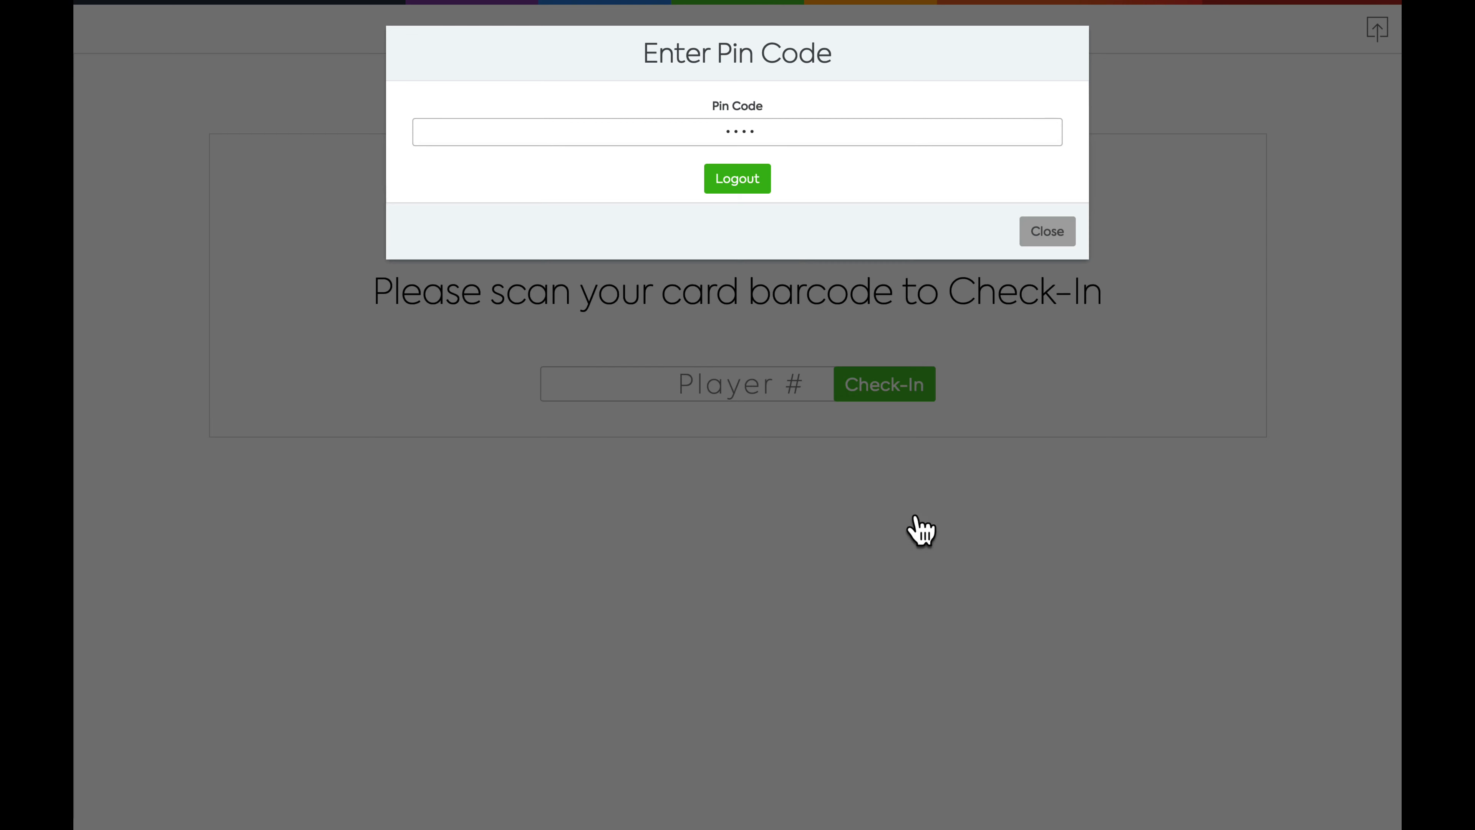
pyautogui.click(743, 185)
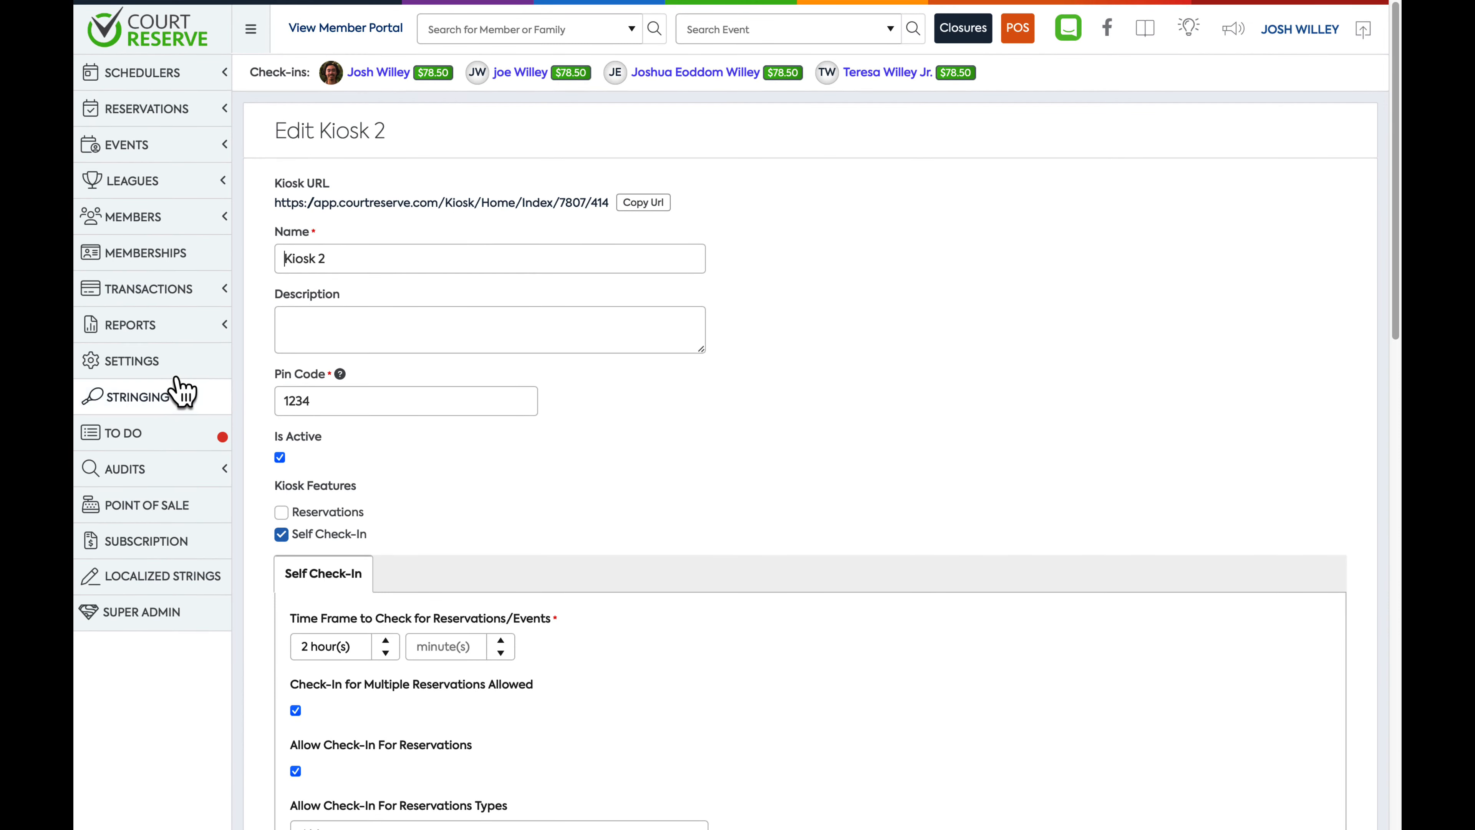
# Open Kiosk 2's details from the kiosk settings list and review its successful and failed check-ins
pyautogui.click(153, 373)
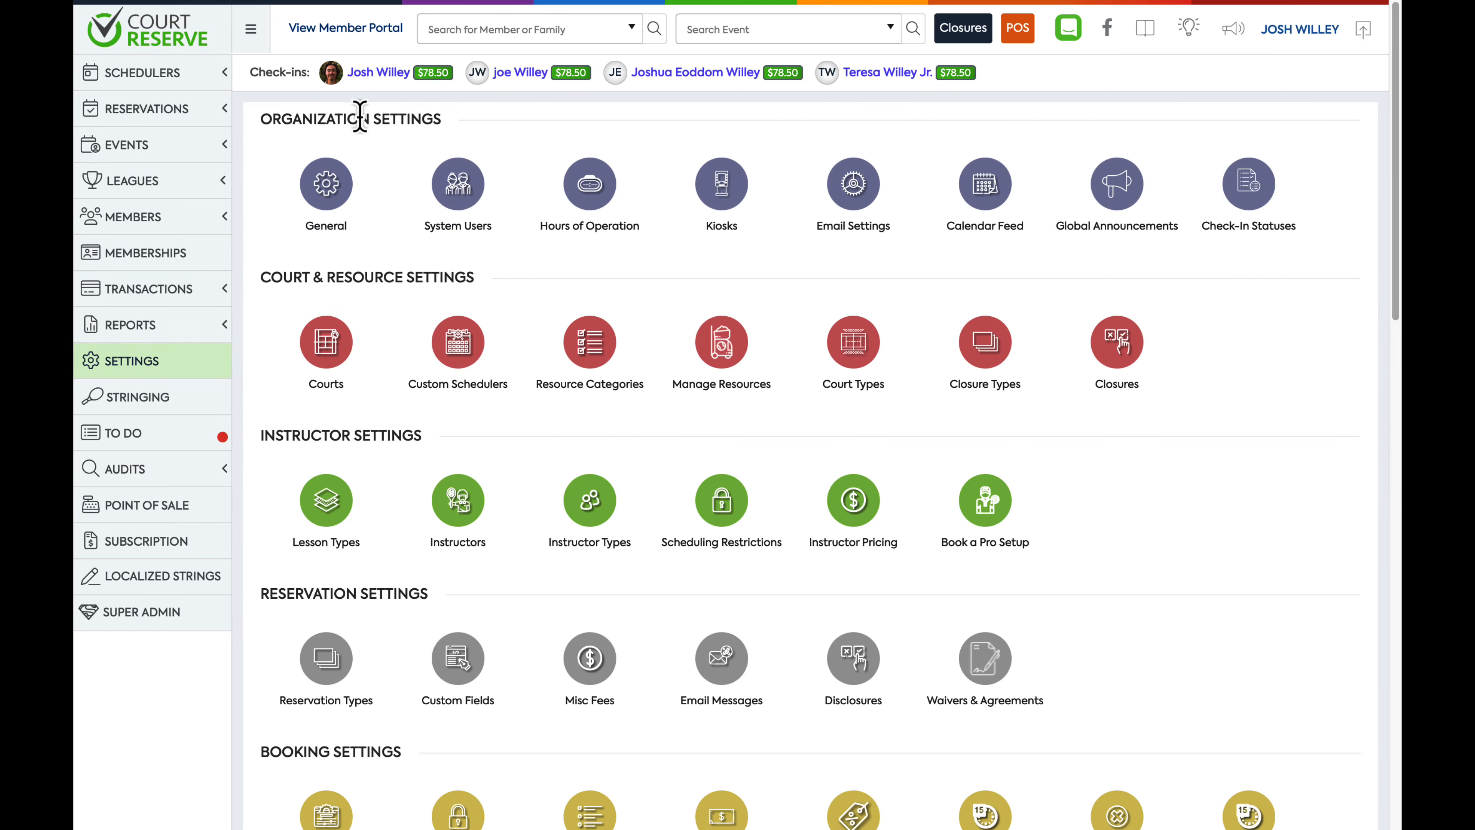
pyautogui.click(720, 200)
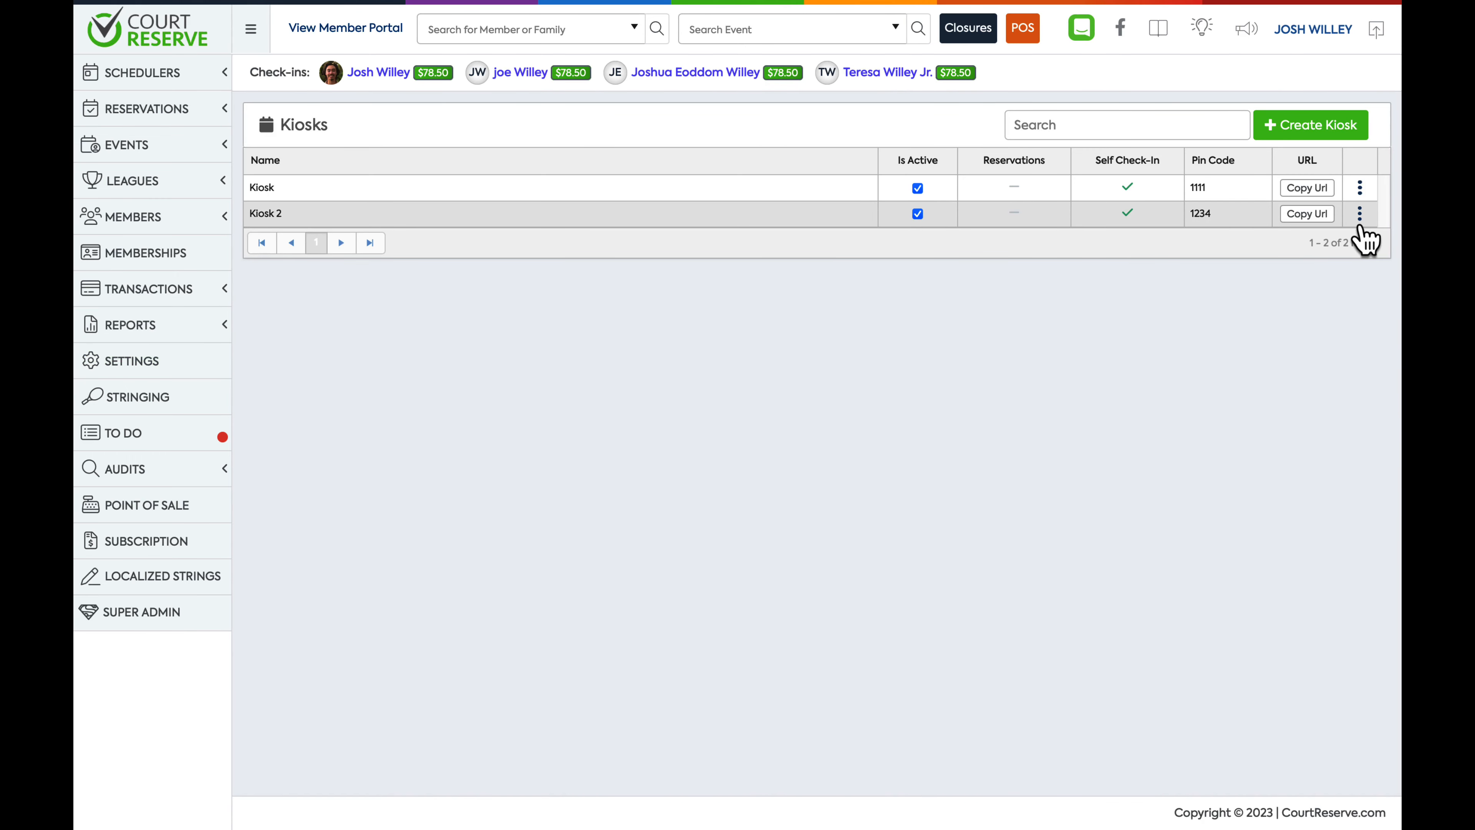
pyautogui.click(1361, 221)
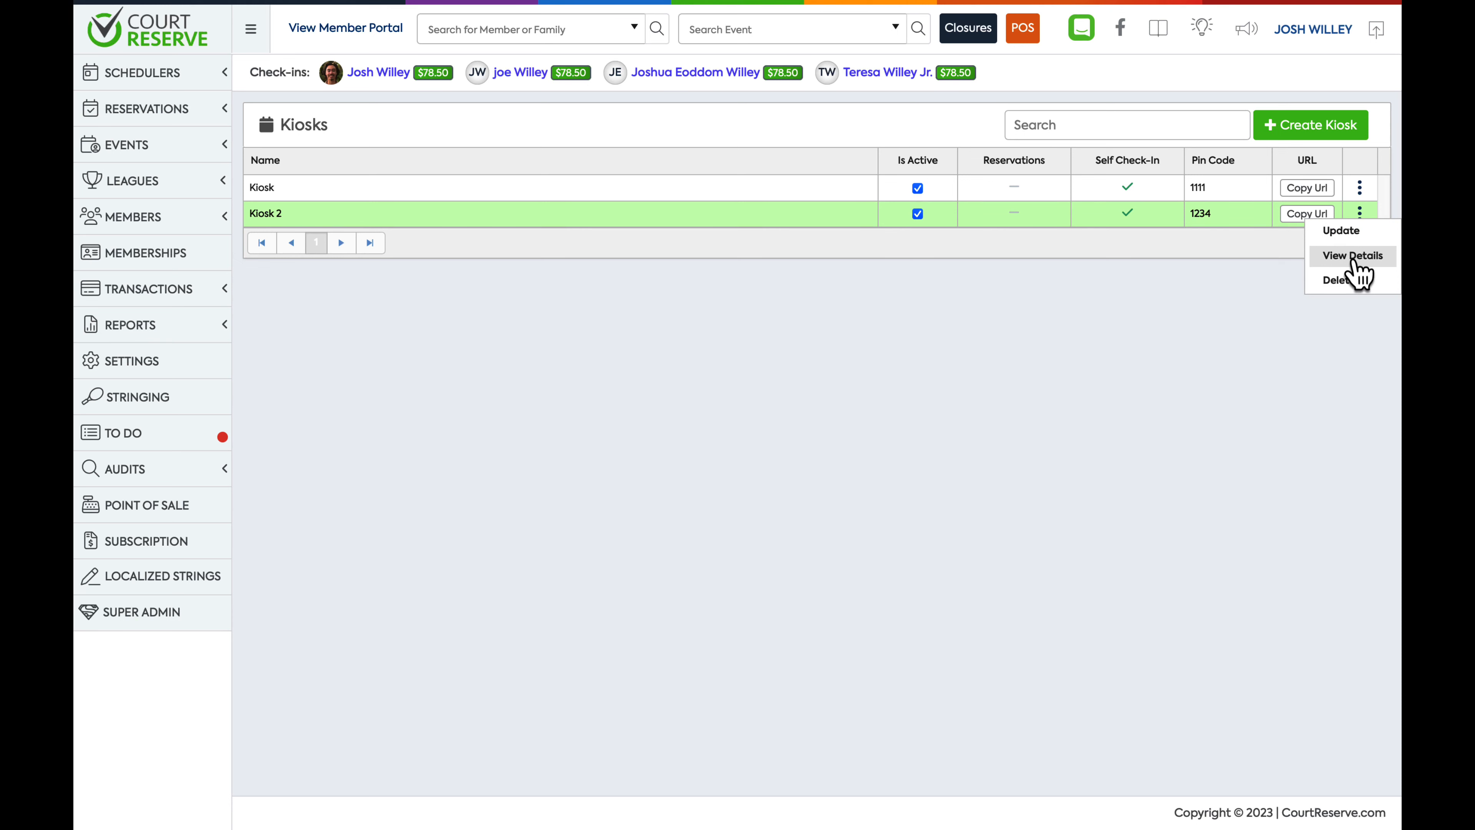
pyautogui.click(1354, 259)
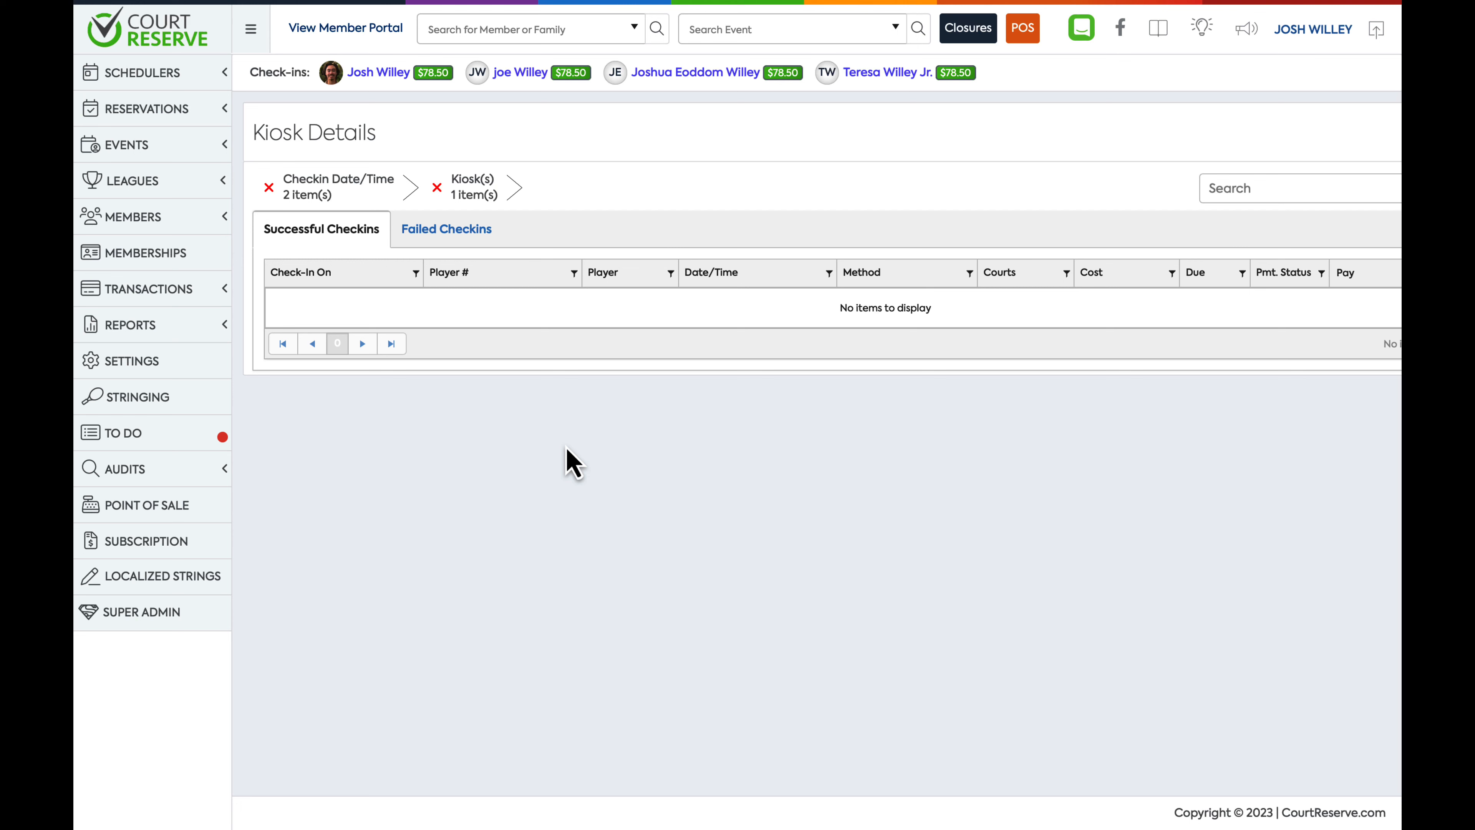
pyautogui.click(459, 241)
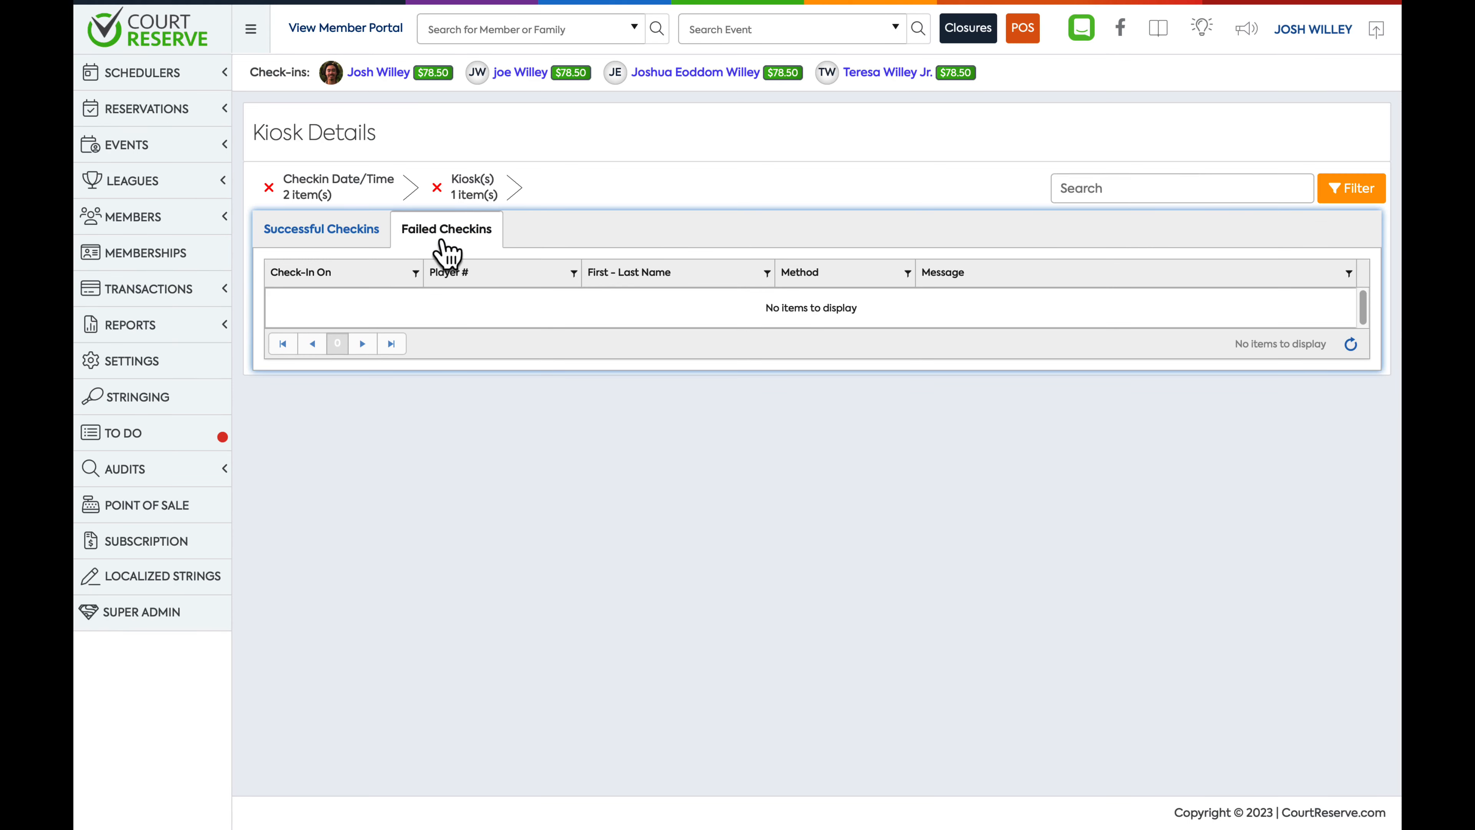
pyautogui.click(328, 240)
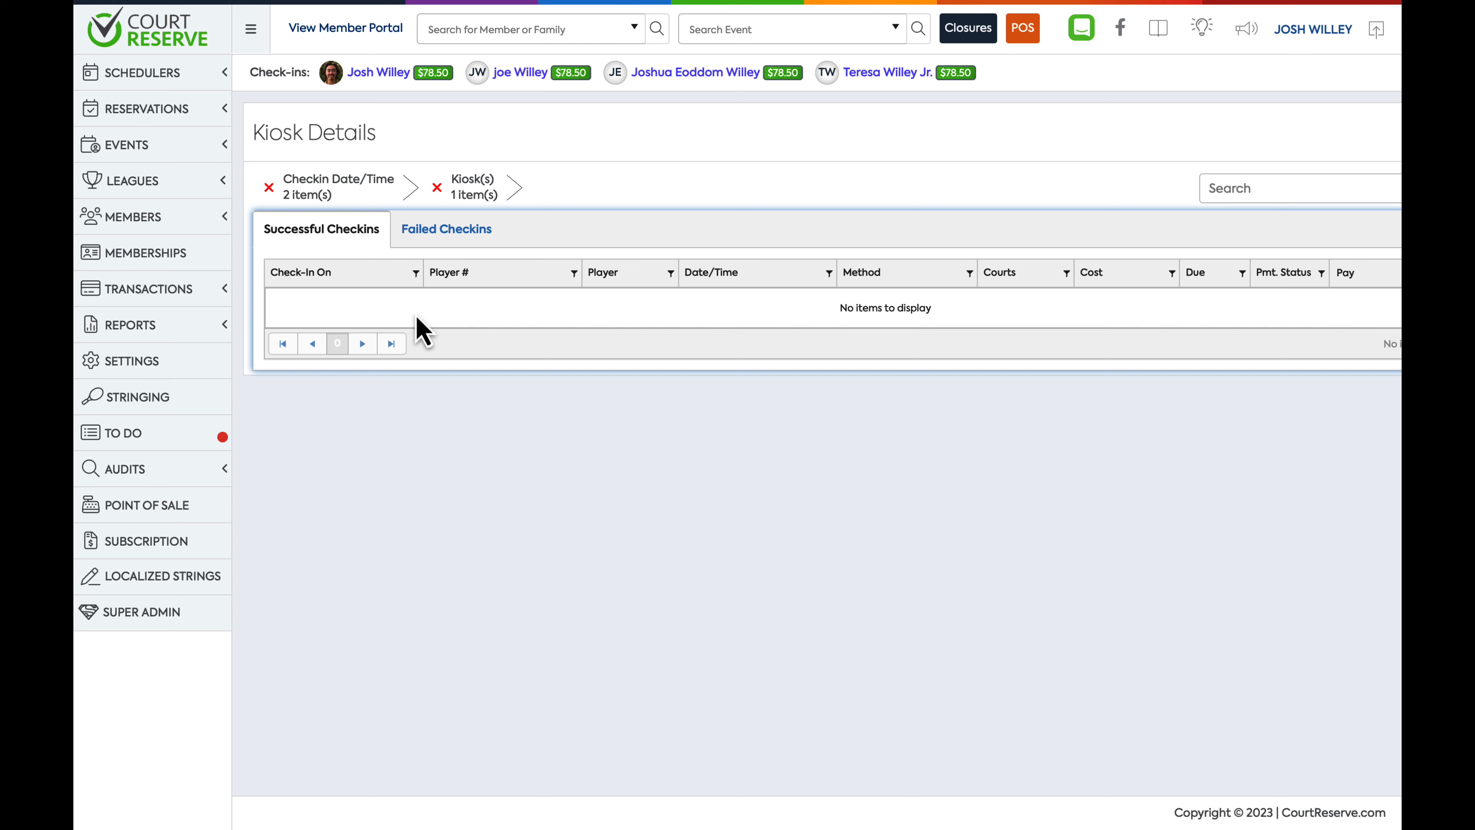
pyautogui.click(441, 250)
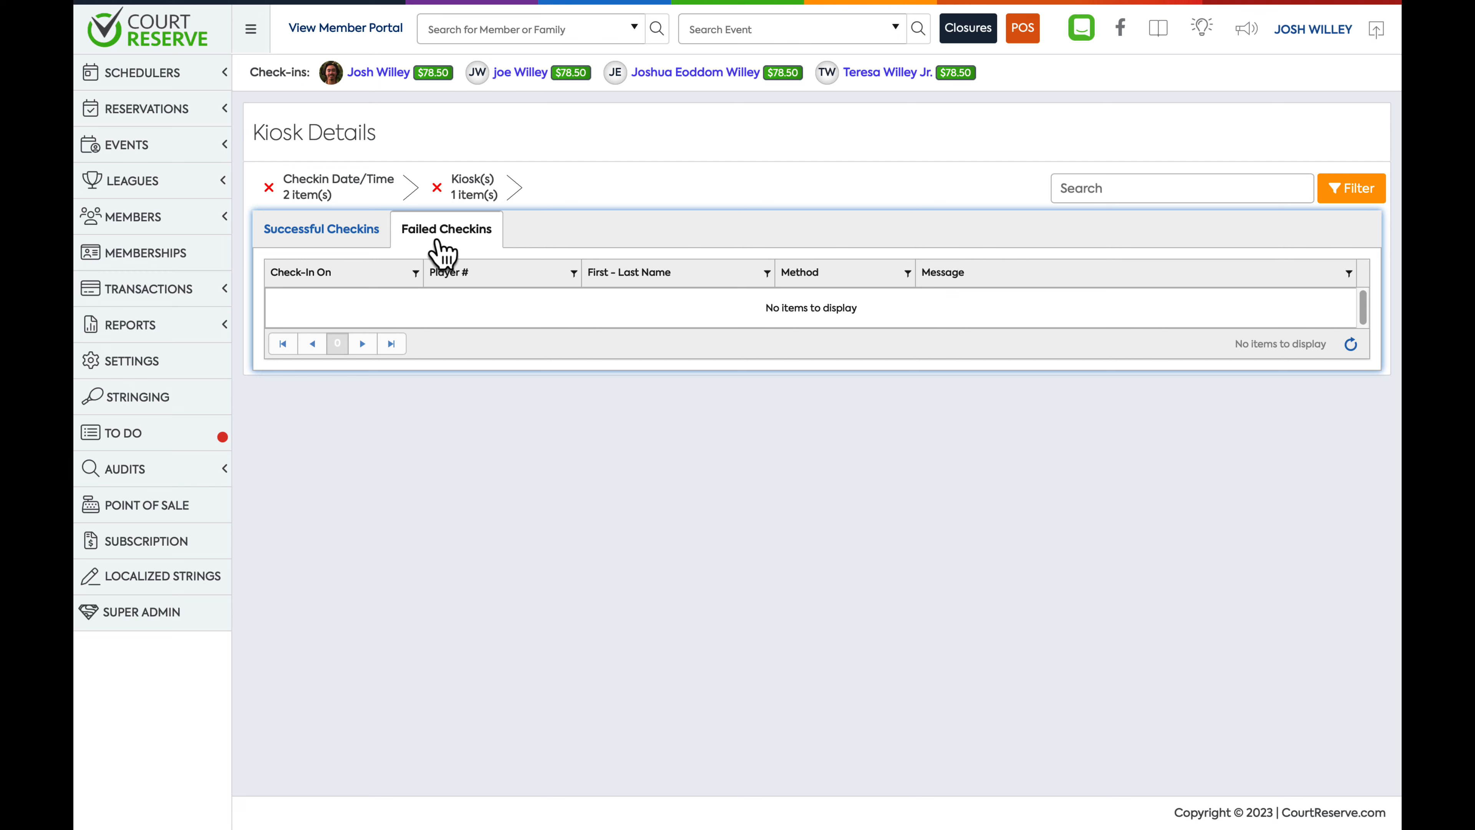
pyautogui.click(339, 243)
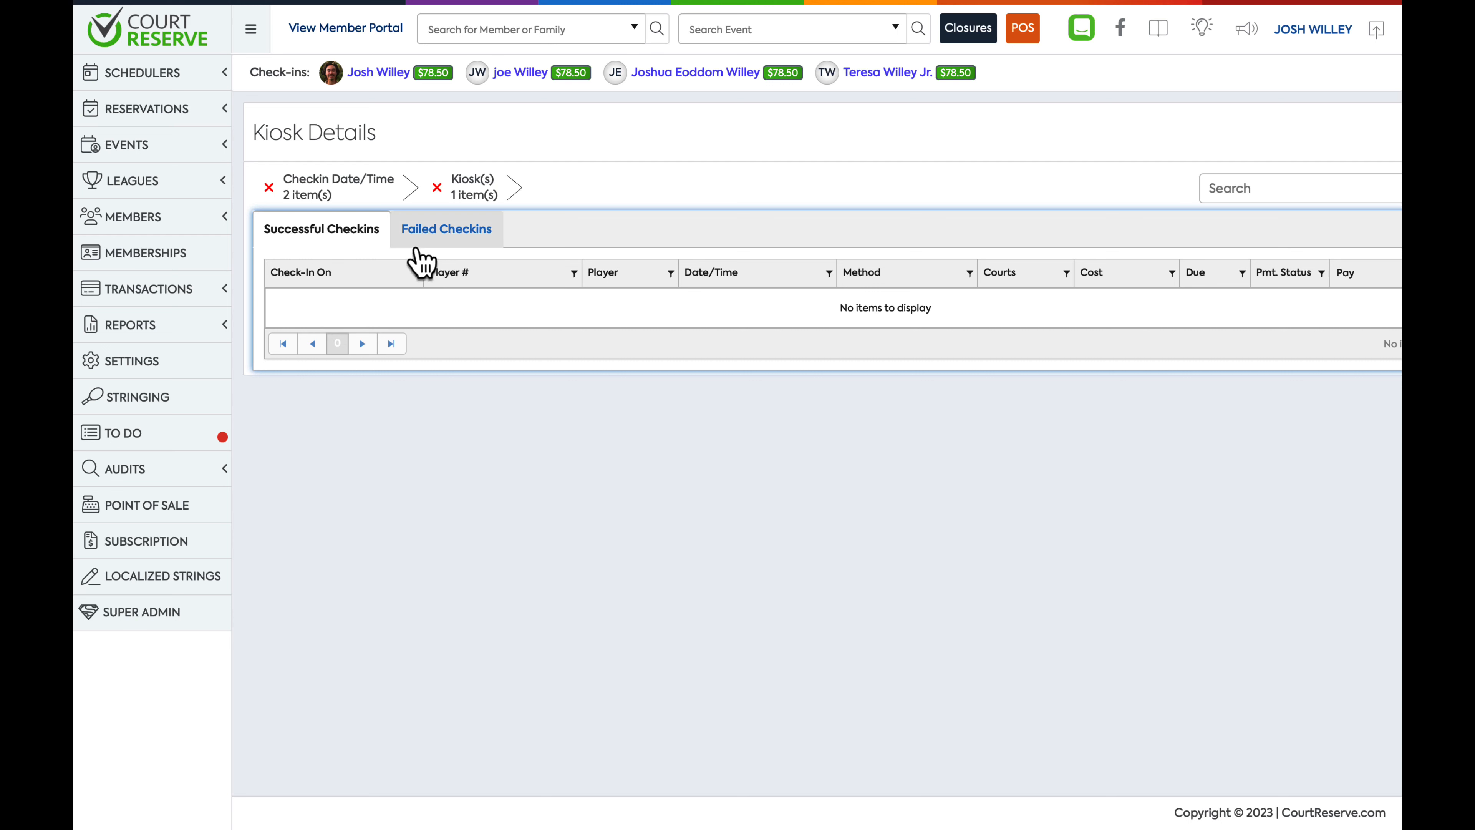
pyautogui.click(431, 244)
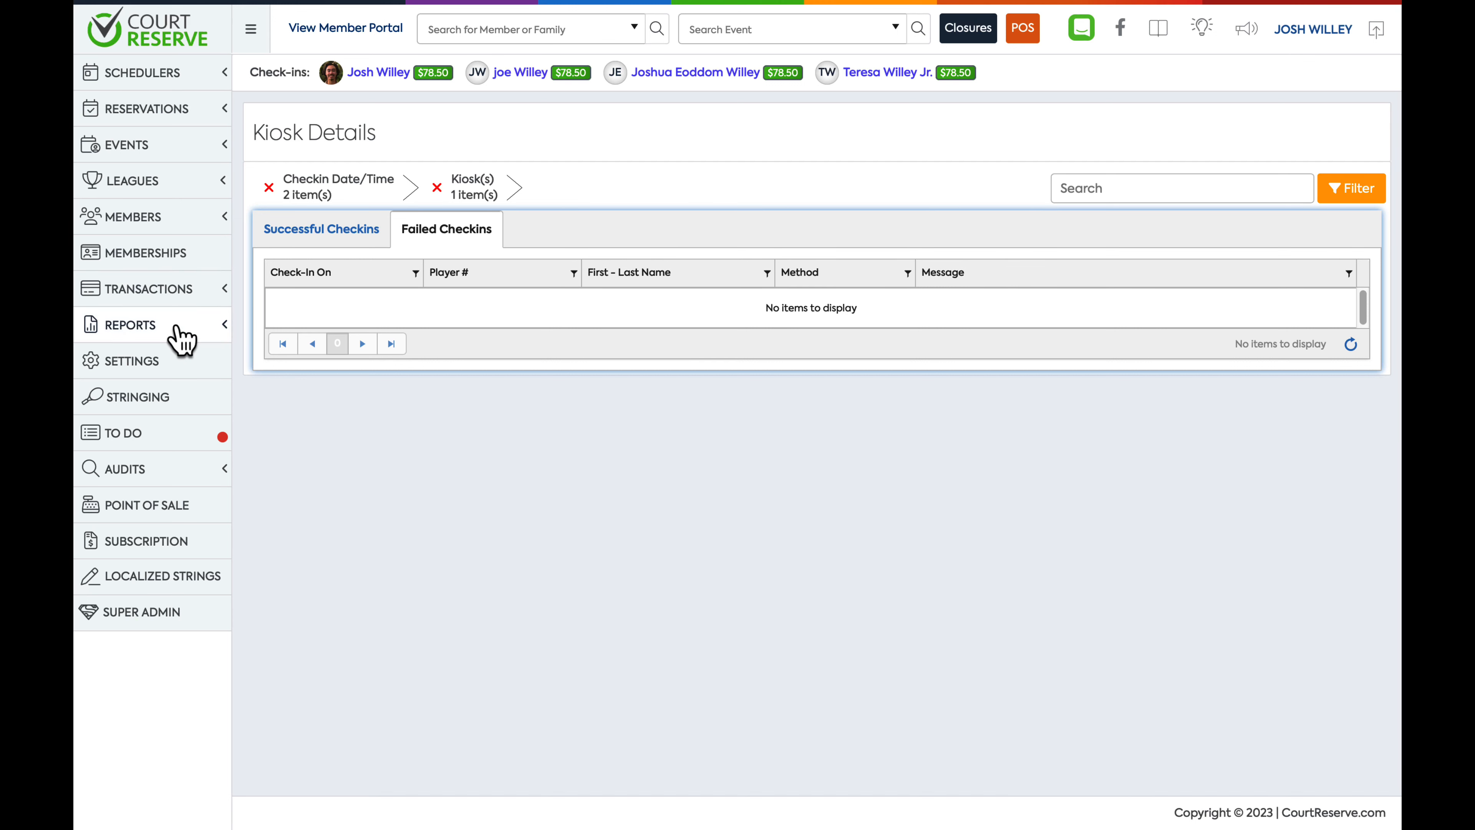
# Open the attendance Heat Map report
pyautogui.click(181, 340)
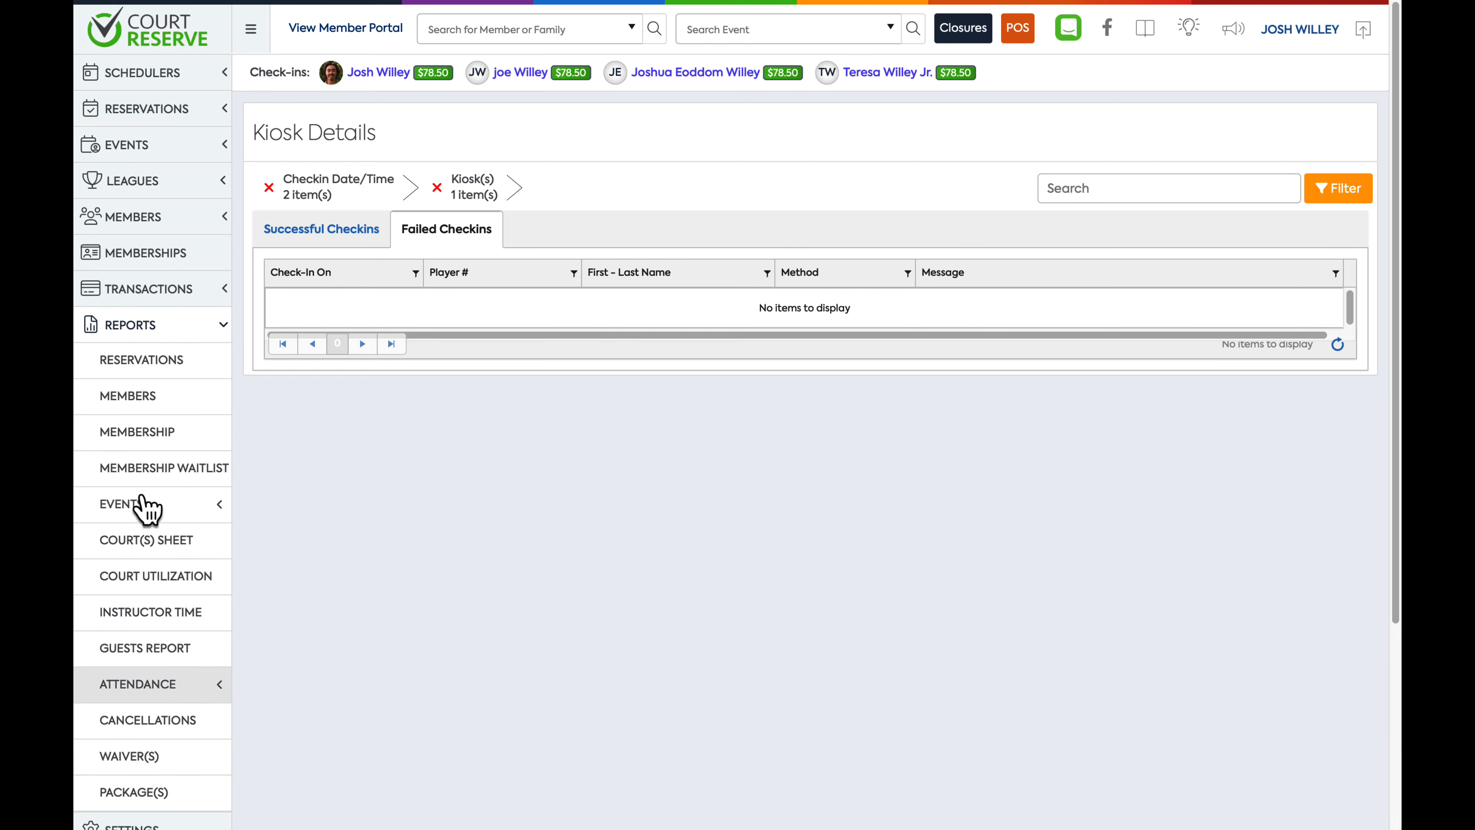
pyautogui.click(129, 682)
pyautogui.scroll(-2, 130, 680)
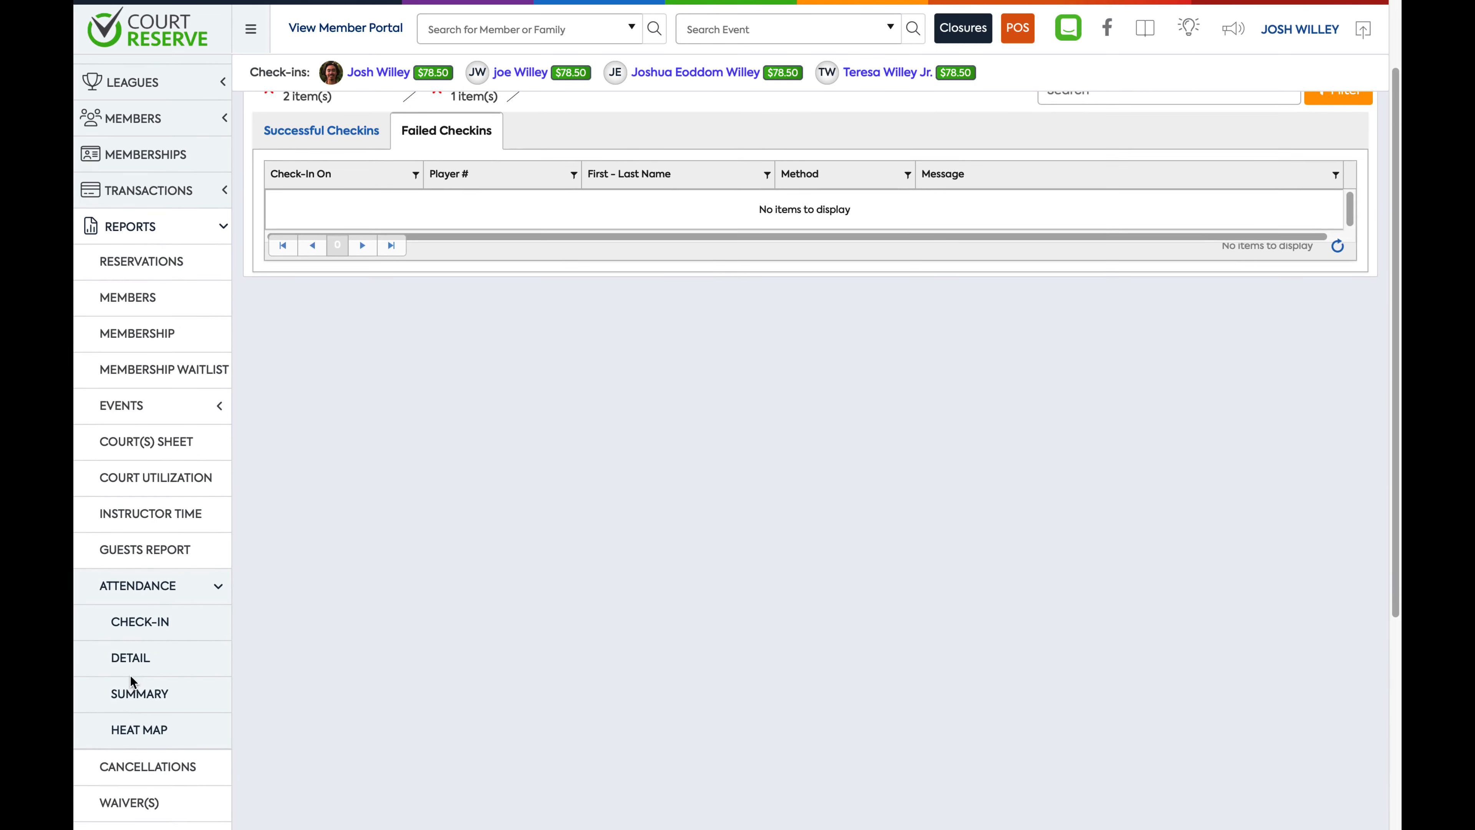
pyautogui.click(145, 734)
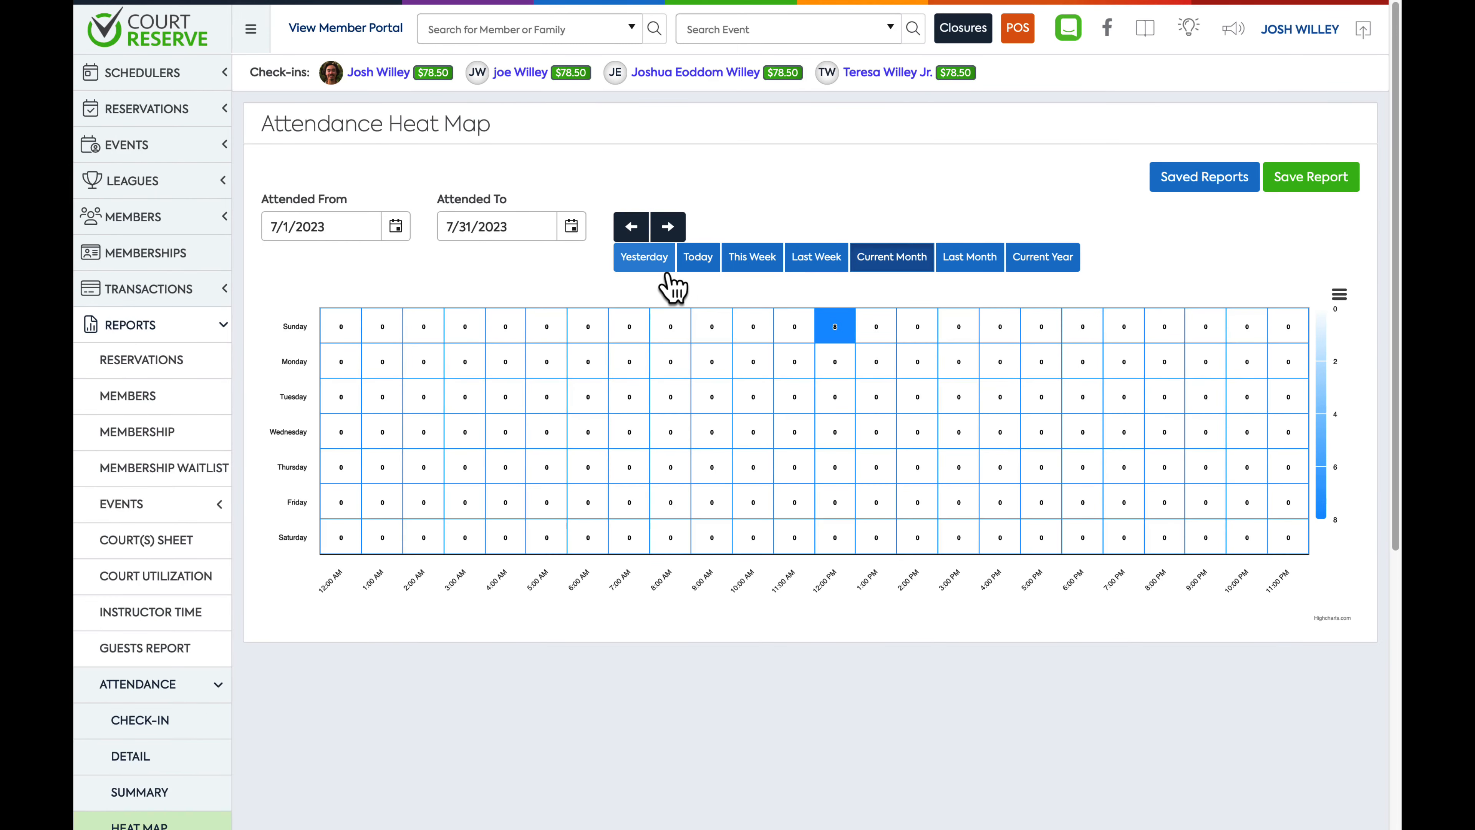
pyautogui.moveTo(833, 328)
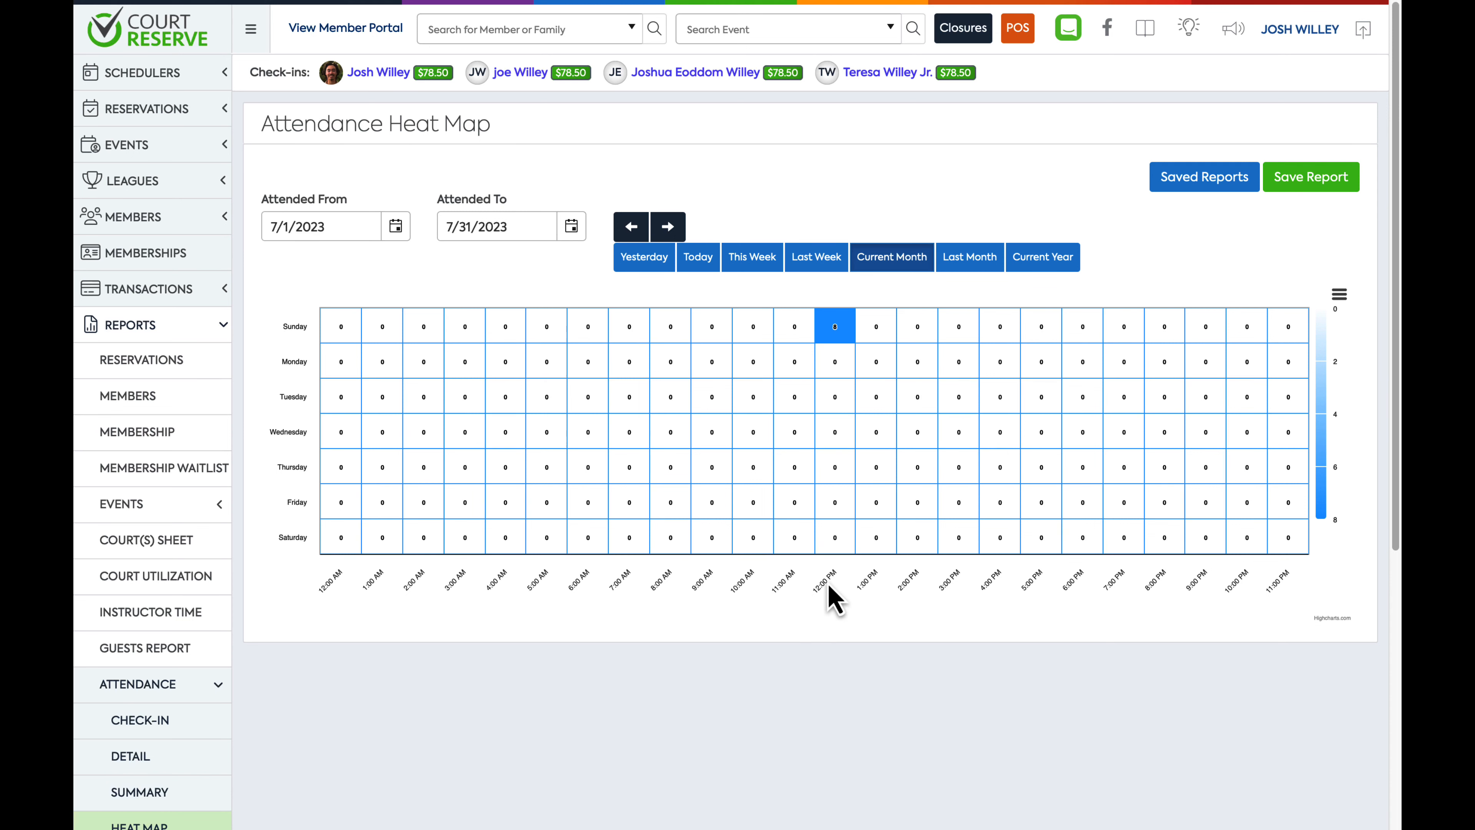
# View the attendance Summary report and then the attendance Detail report
pyautogui.click(139, 792)
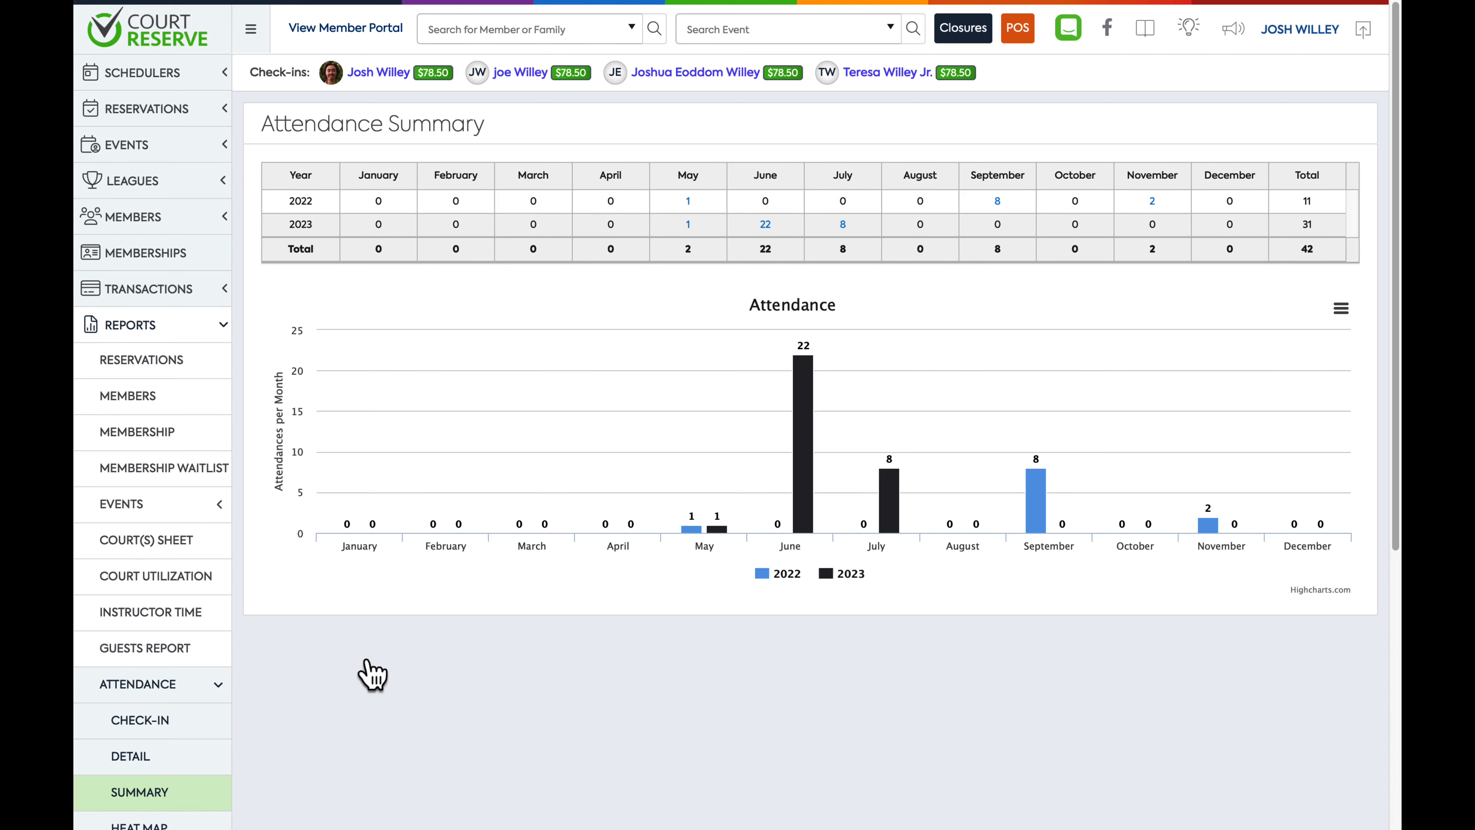
pyautogui.scroll(-1, 350, 726)
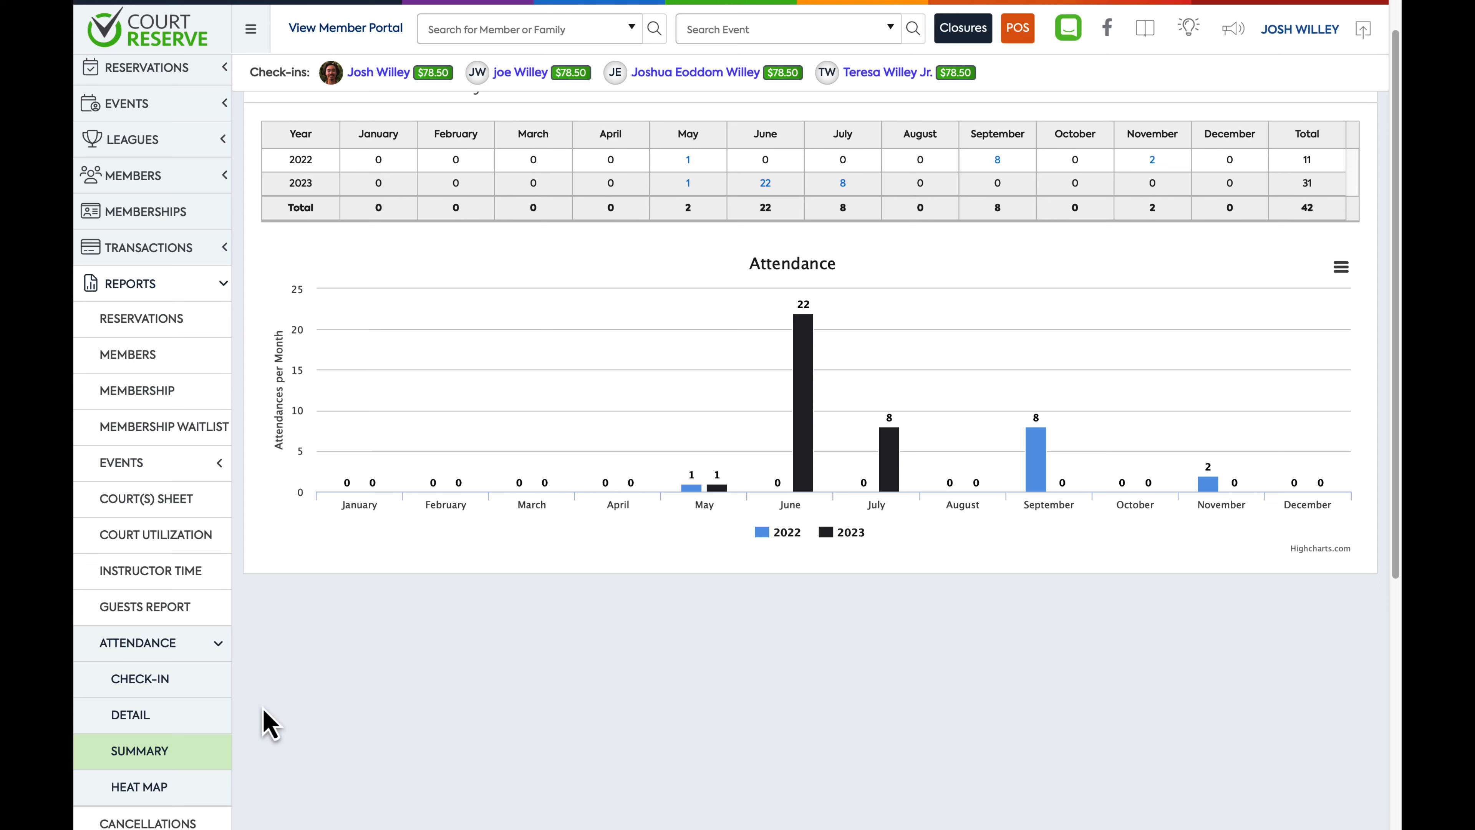
pyautogui.click(155, 720)
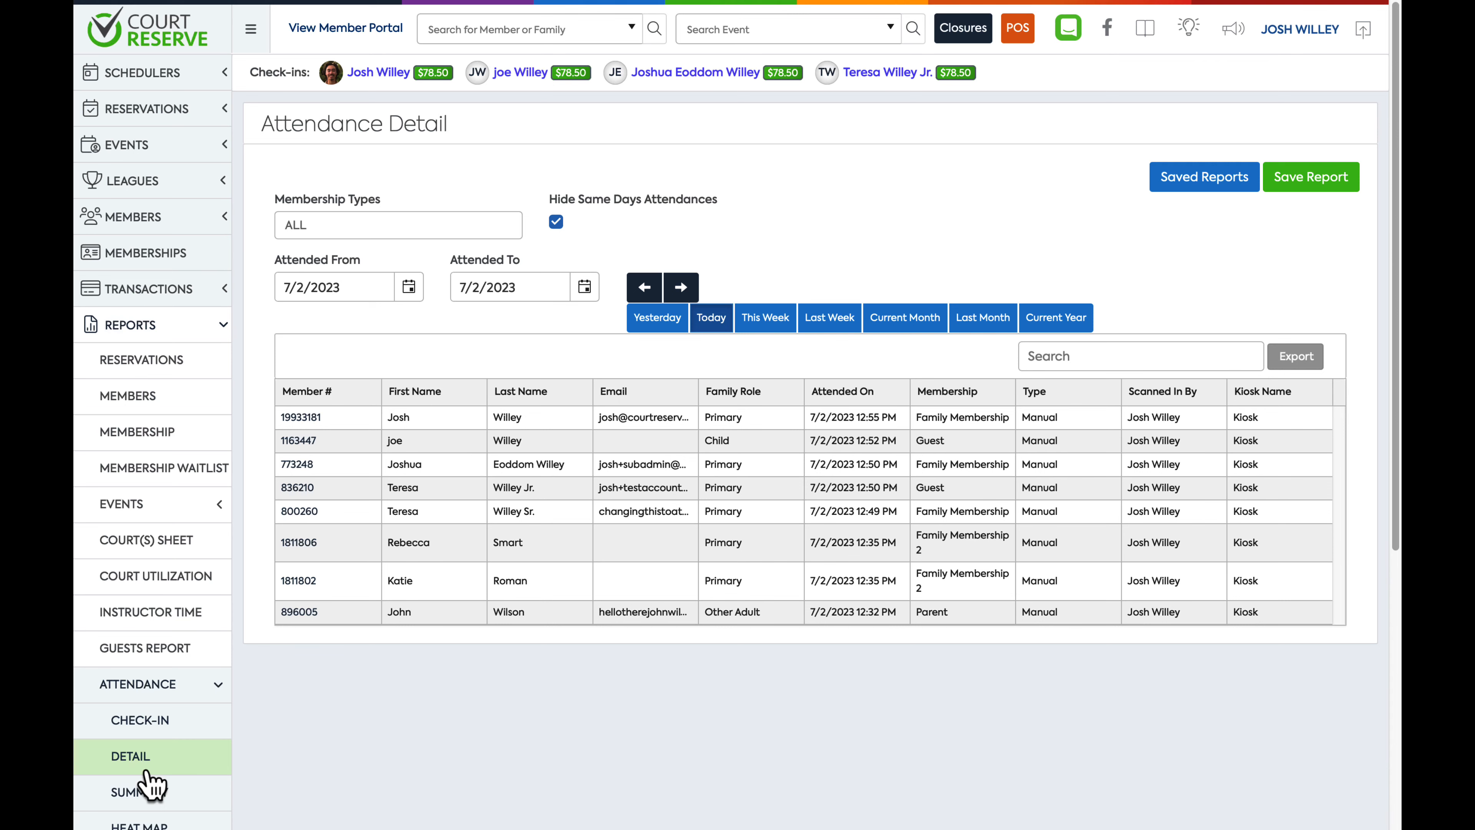
# Open the attendance Check-In report and filter Check-In By to Self
pyautogui.click(150, 729)
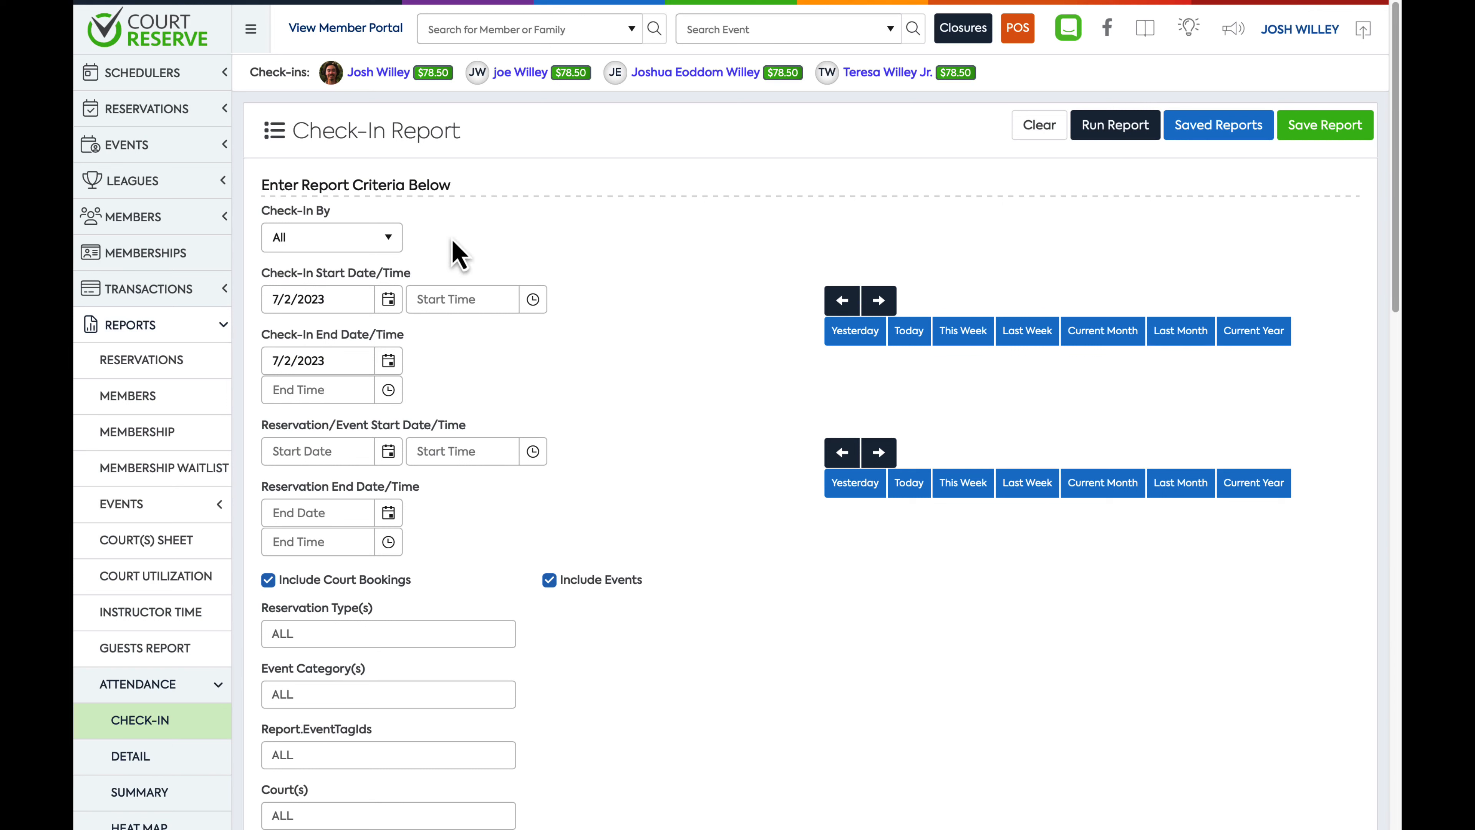
pyautogui.click(372, 239)
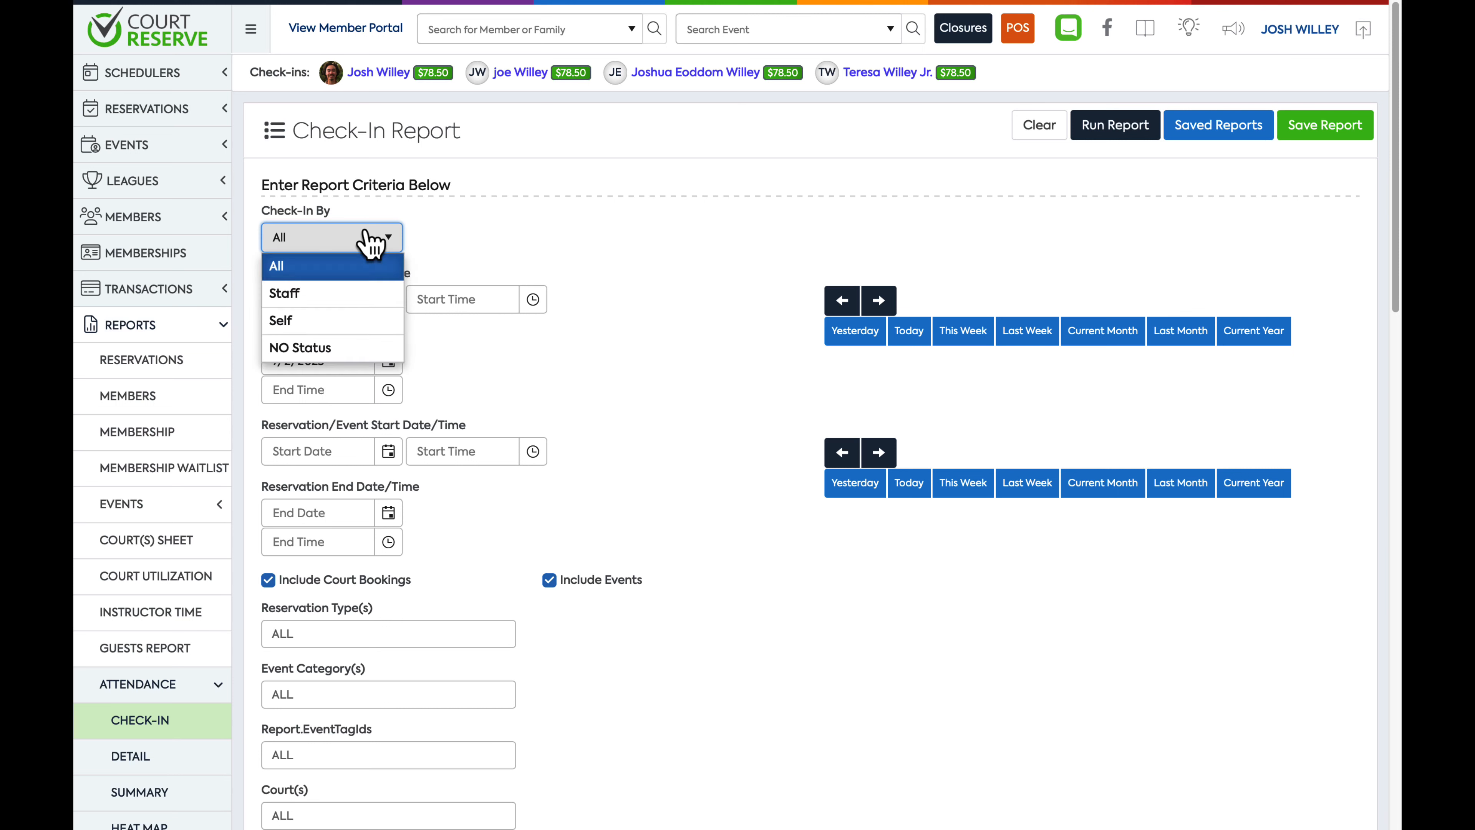
pyautogui.click(345, 329)
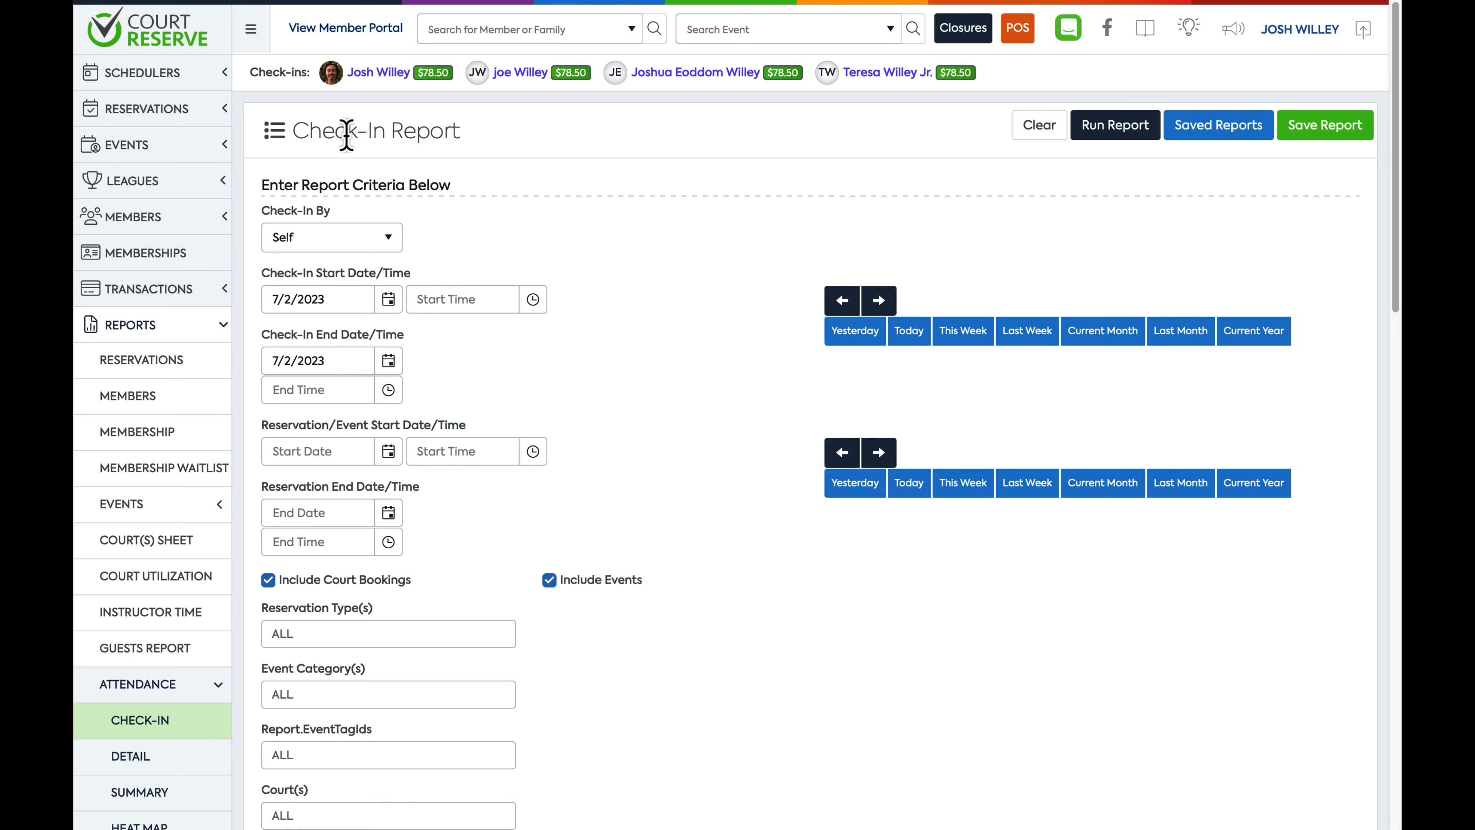
# Switch to the attendance Detail report and back to the Check-In report
pyautogui.click(134, 766)
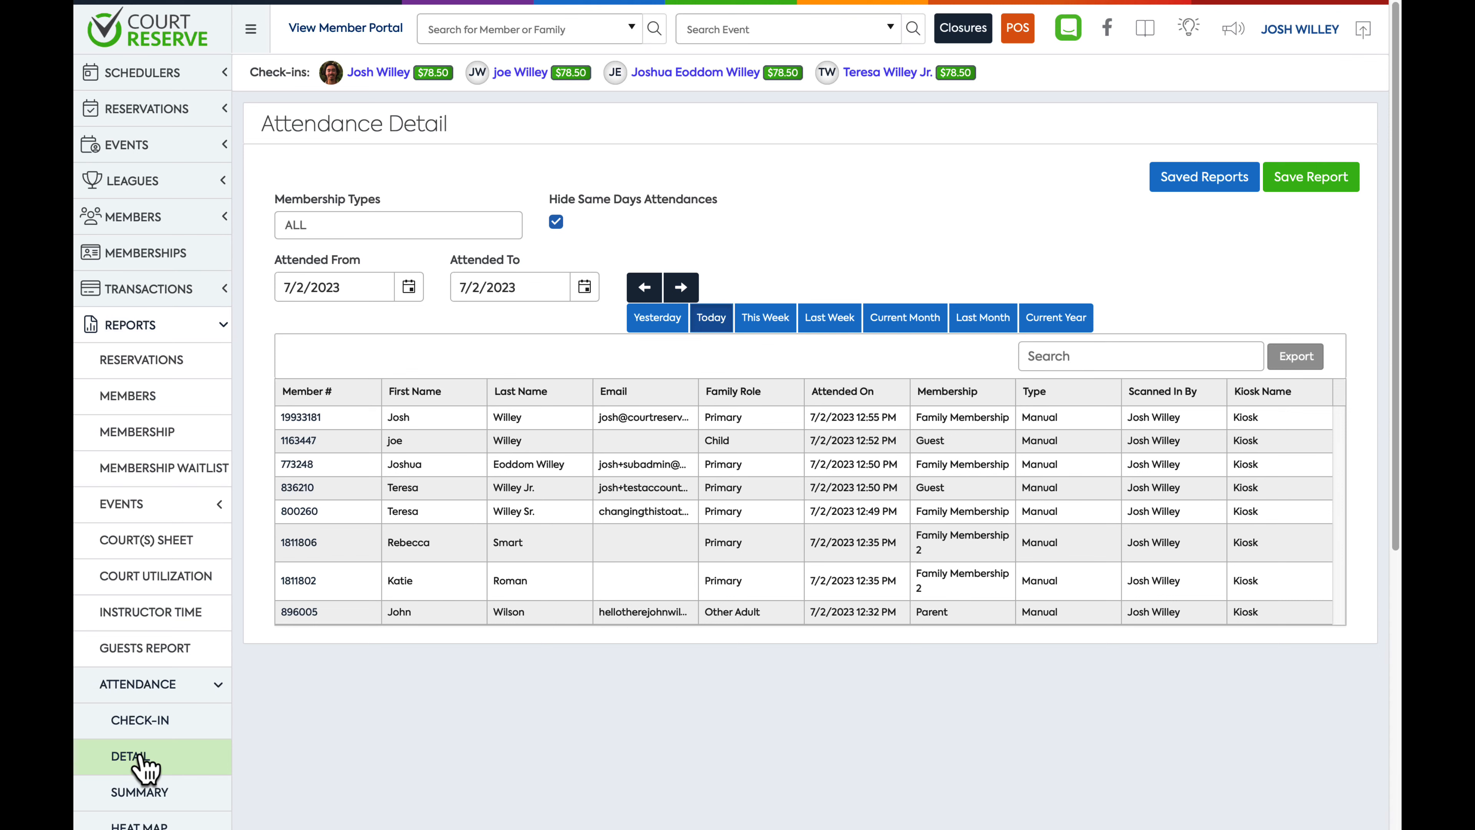
pyautogui.click(141, 728)
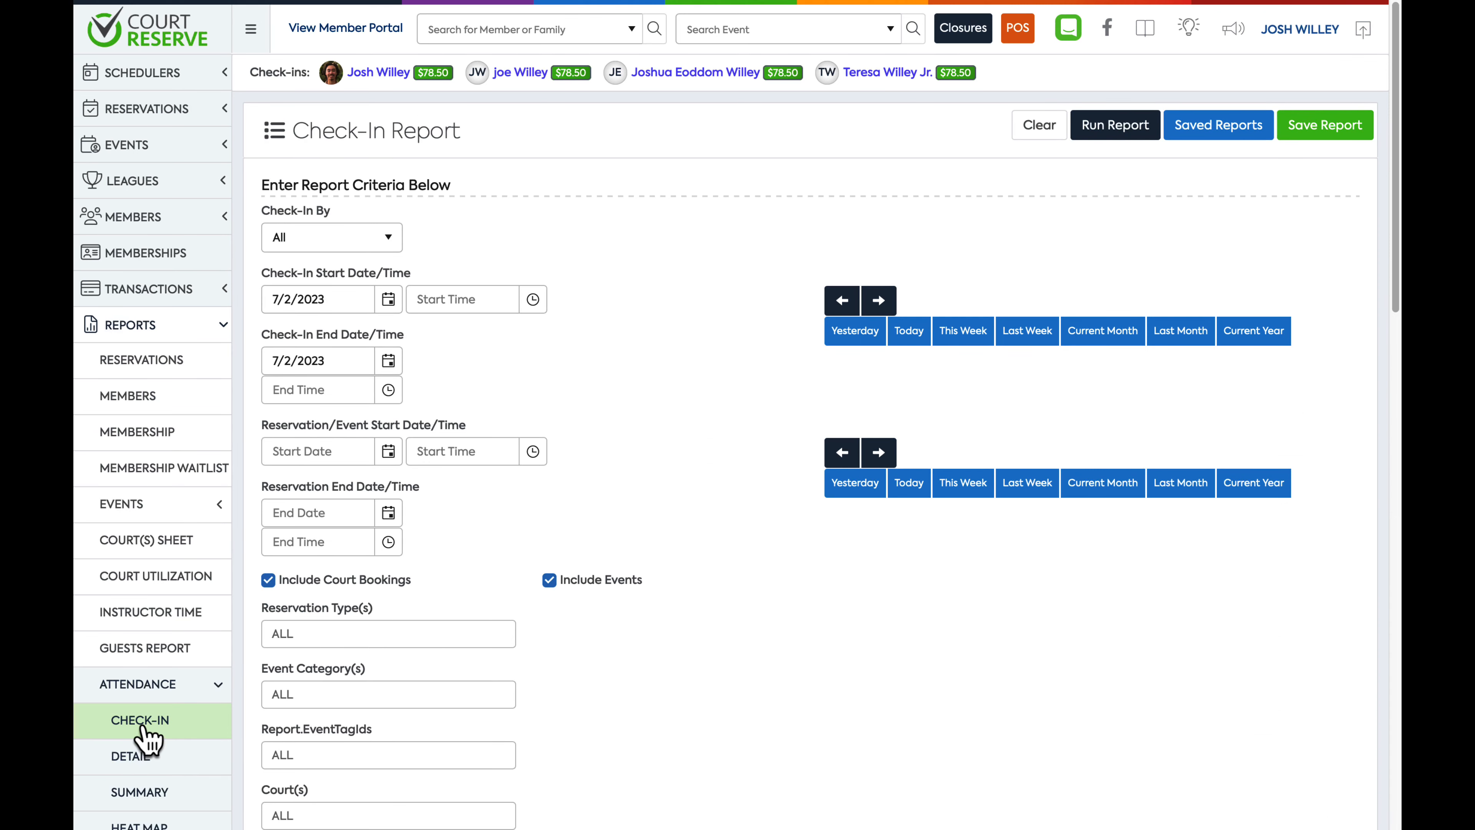